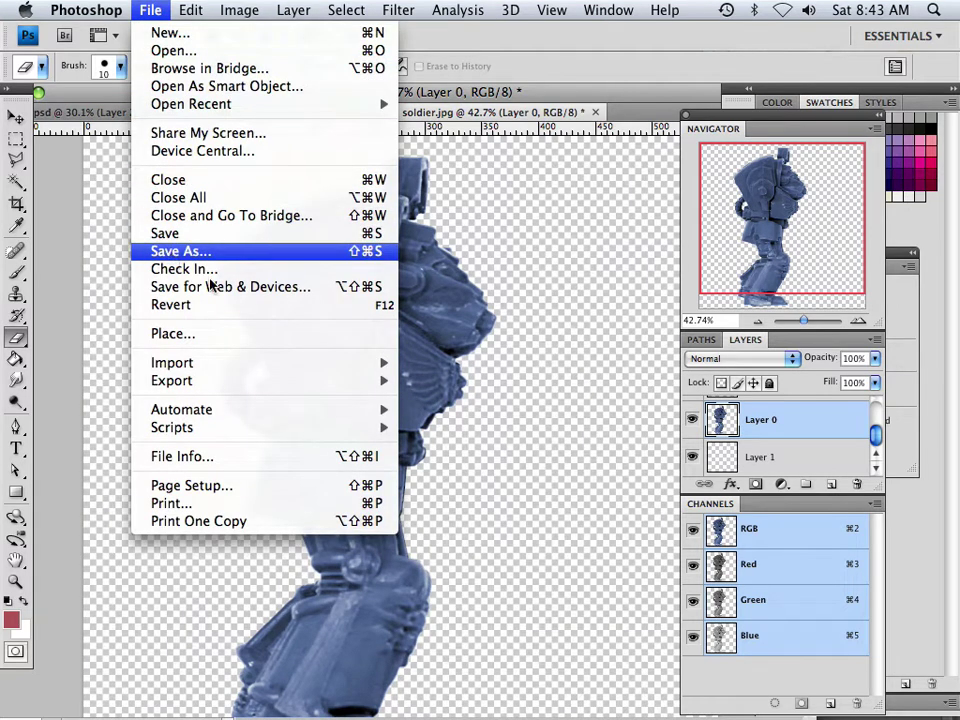
# Step: In Save As, create a new Desktop folder named 'the soldier' and open it
pyautogui.click(185, 251)
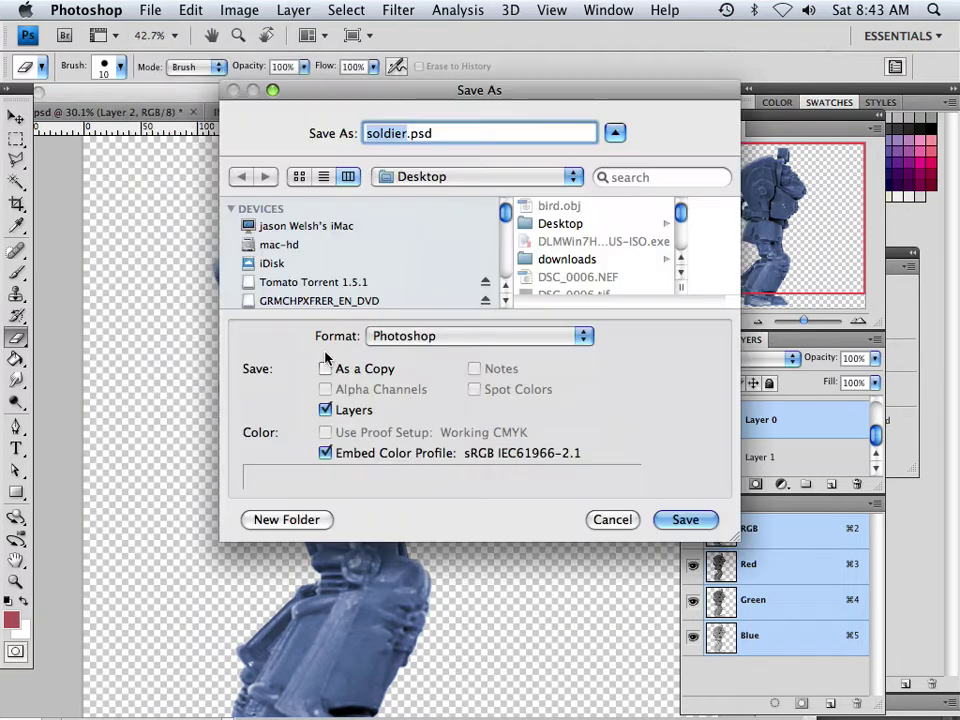
pyautogui.click(574, 224)
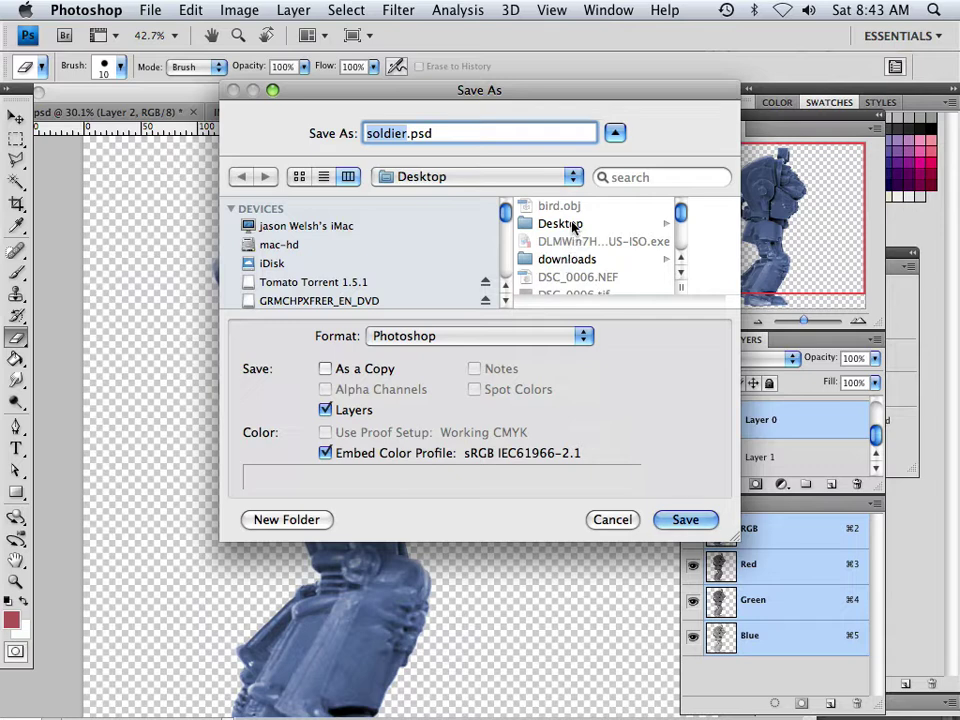
pyautogui.click(286, 520)
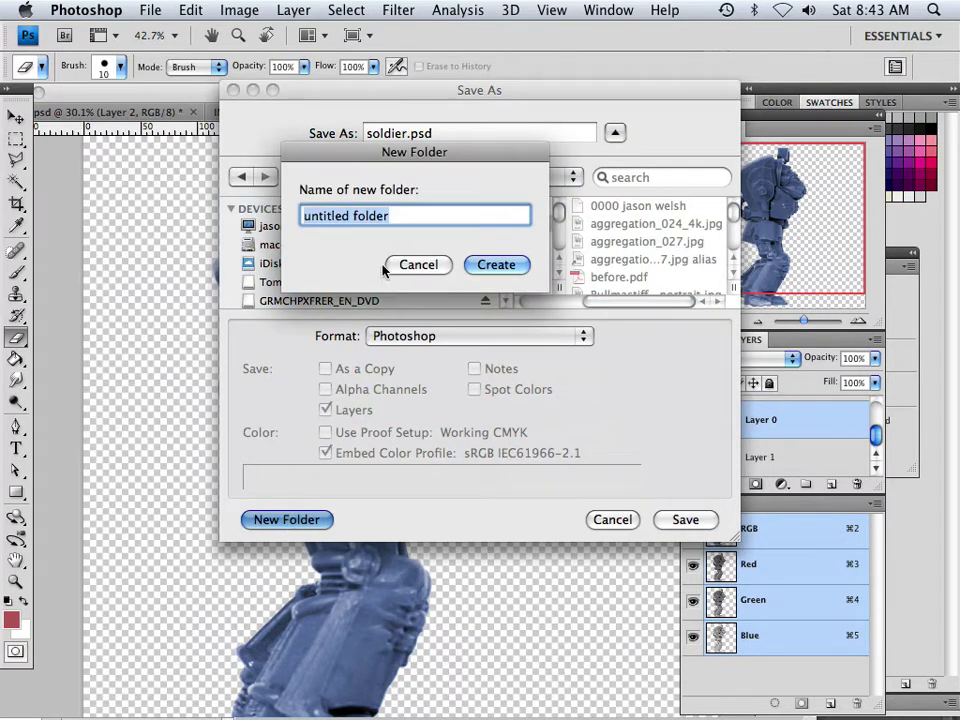
pyautogui.write('the ')
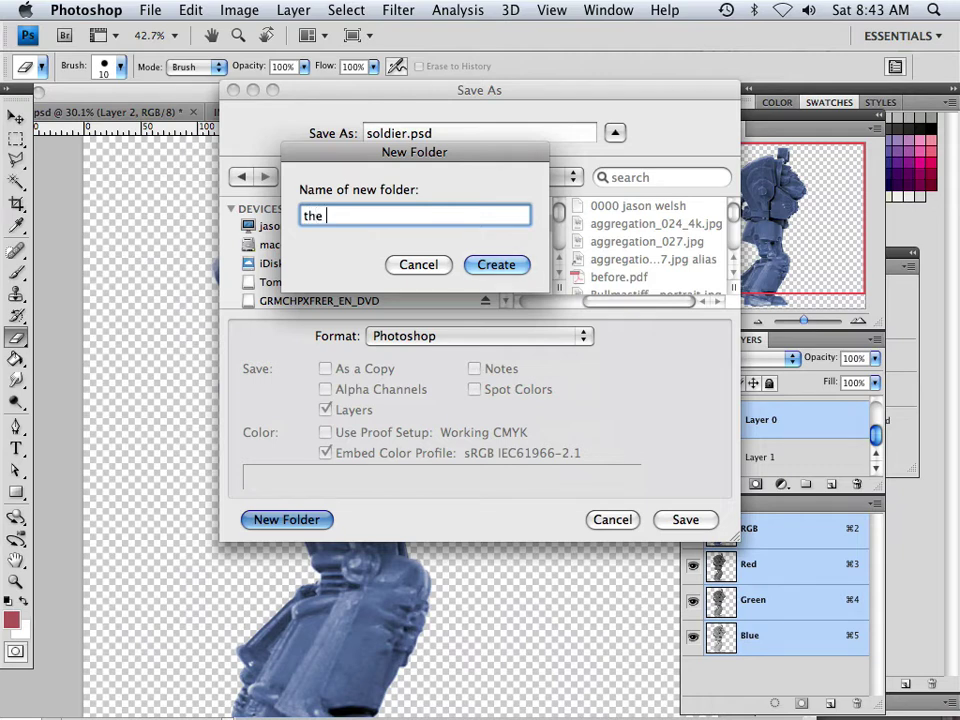
pyautogui.write('soldier')
pyautogui.click(484, 266)
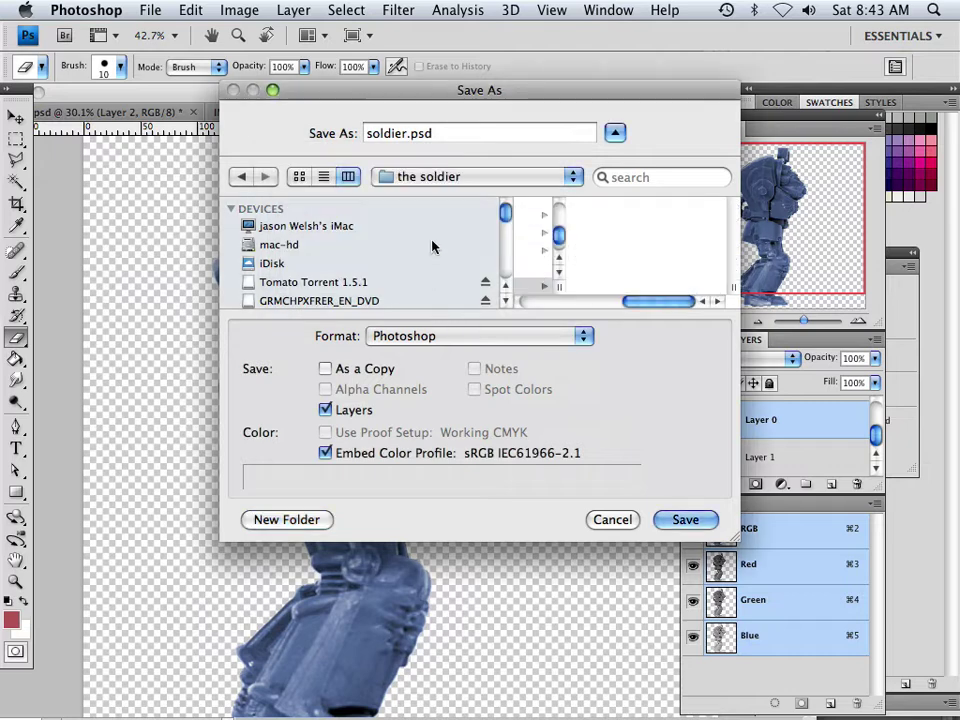
# Step: Name the file soldiermaster.psd and save it with maximized compatibility
pyautogui.click(404, 133)
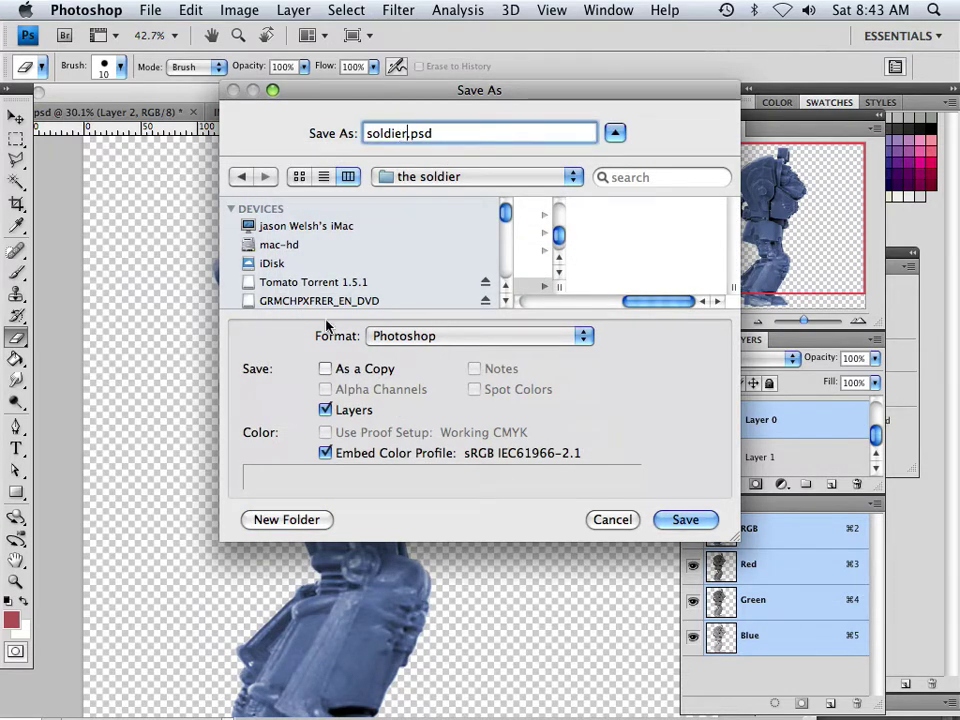
pyautogui.write('masy')
pyautogui.press('BackSpace')
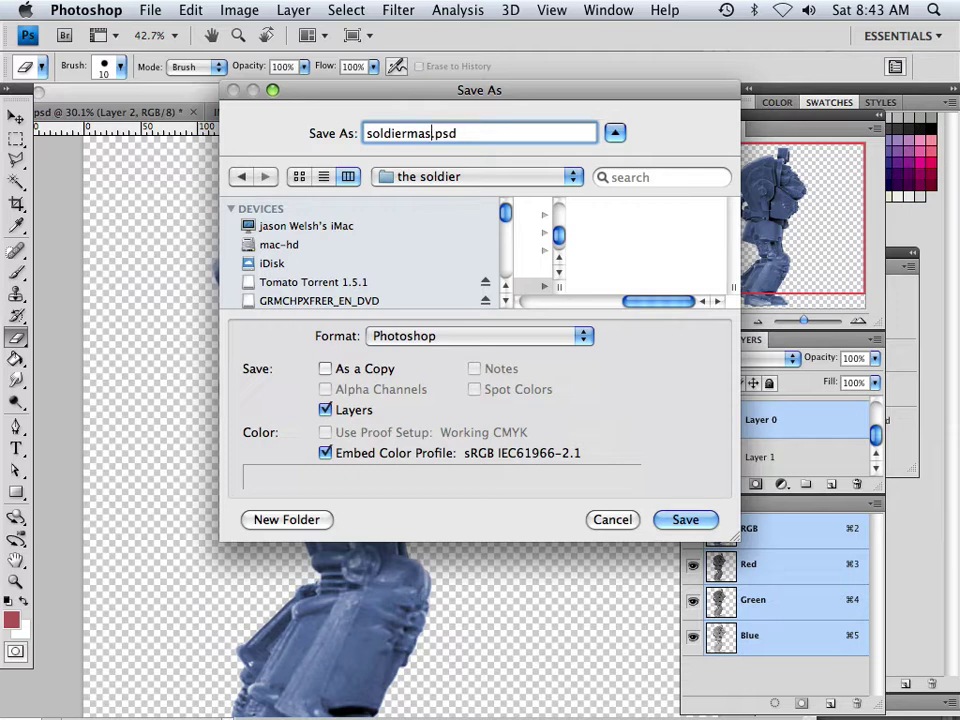
pyautogui.write('ter')
pyautogui.press('BackSpace')
pyautogui.click(680, 520)
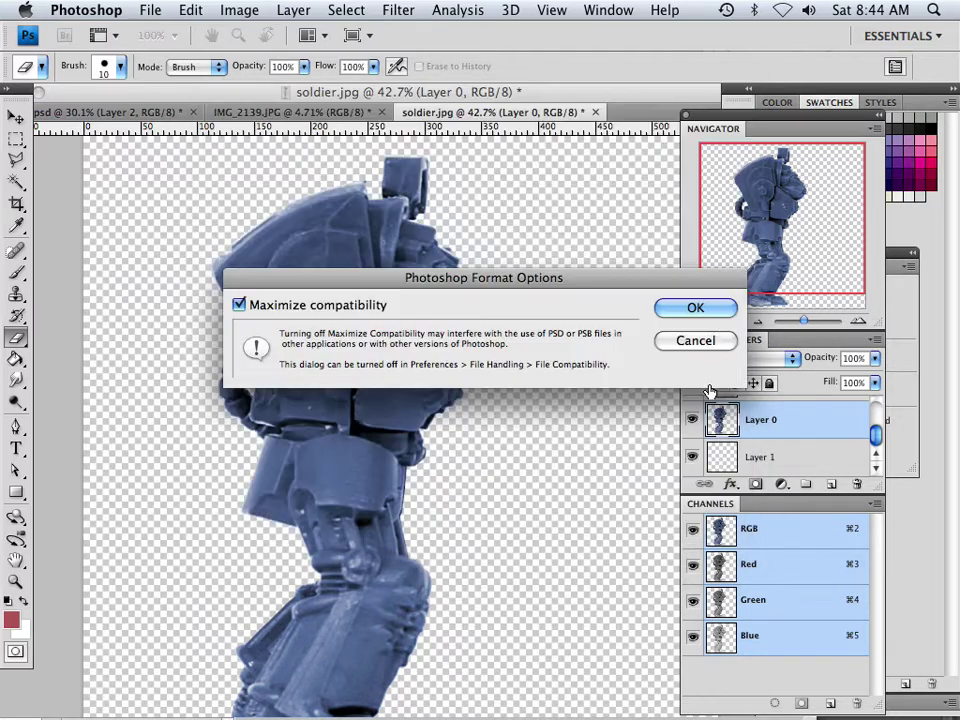
pyautogui.click(693, 310)
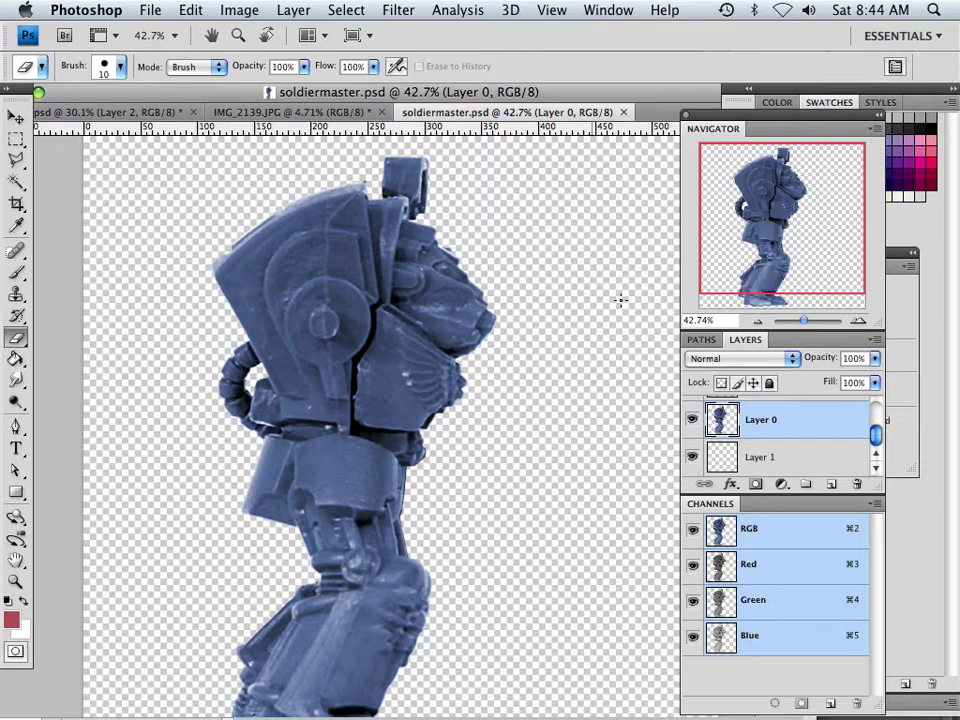
# Step: Zoom out, leave gun Layer 4 hidden, and load Layer 0's transparency as the robot selection
pyautogui.moveTo(804, 326); pyautogui.dragTo(802, 324)
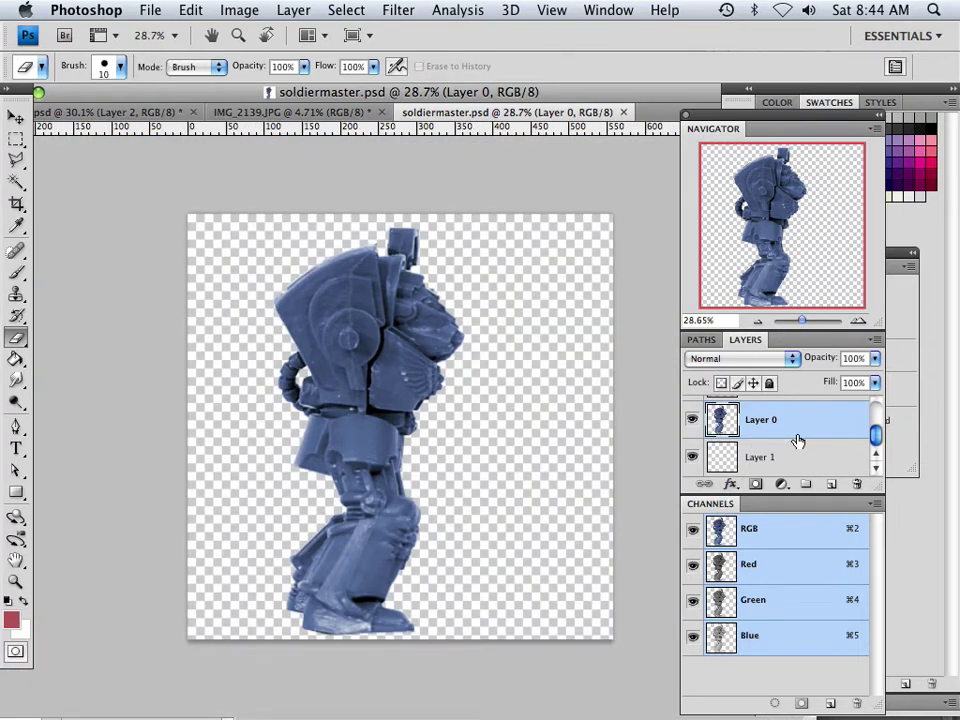
pyautogui.moveTo(877, 430); pyautogui.dragTo(884, 410)
pyautogui.click(691, 414)
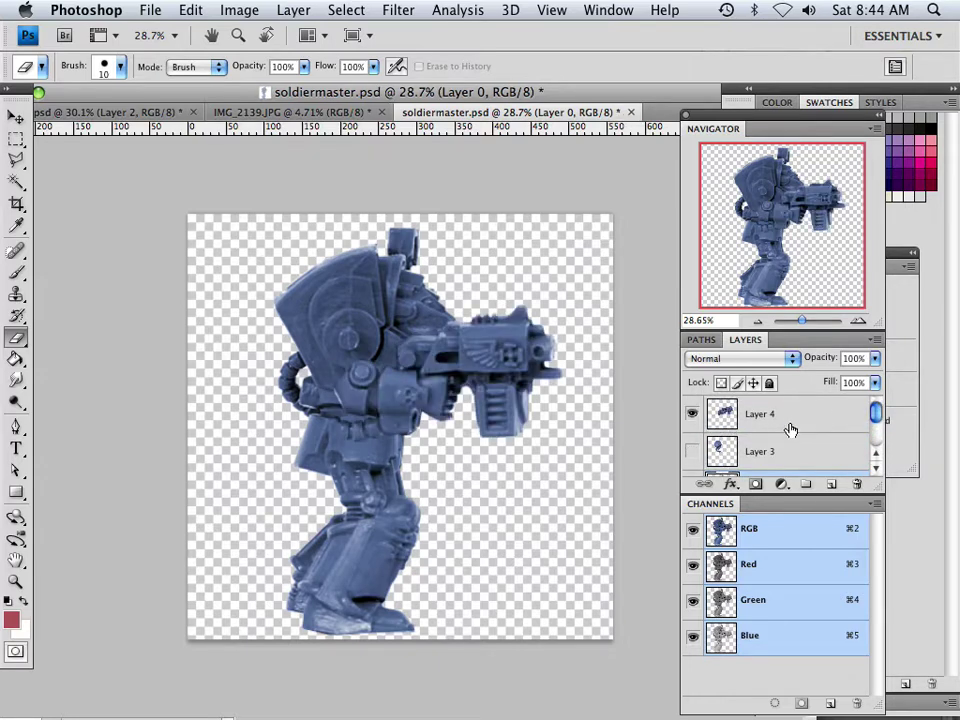
pyautogui.click(791, 431)
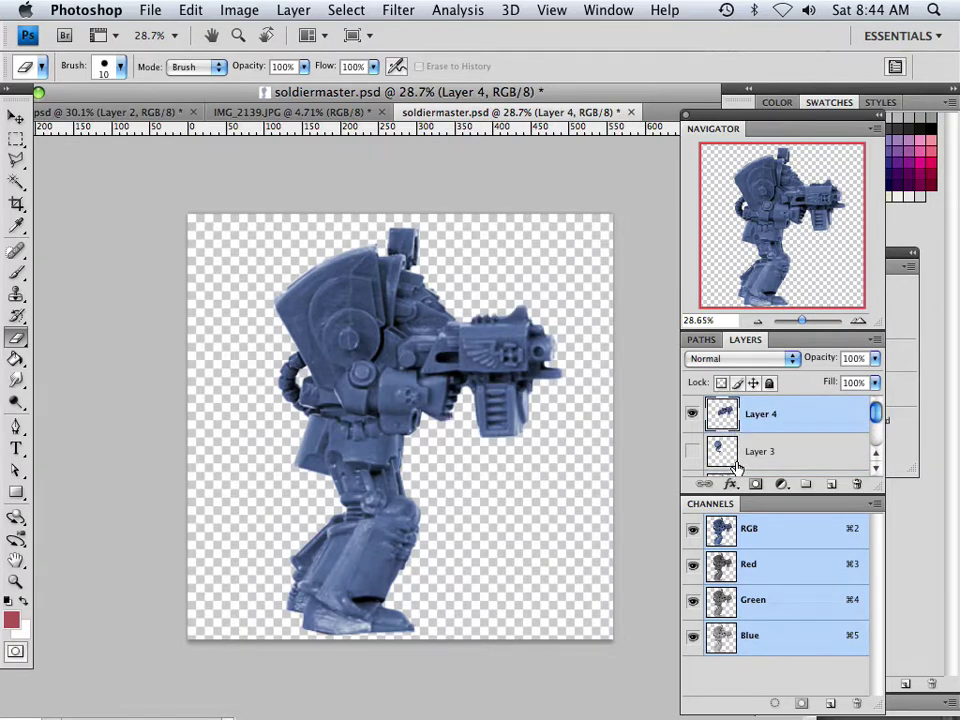
pyautogui.moveTo(875, 421); pyautogui.dragTo(877, 450)
pyautogui.click(691, 414)
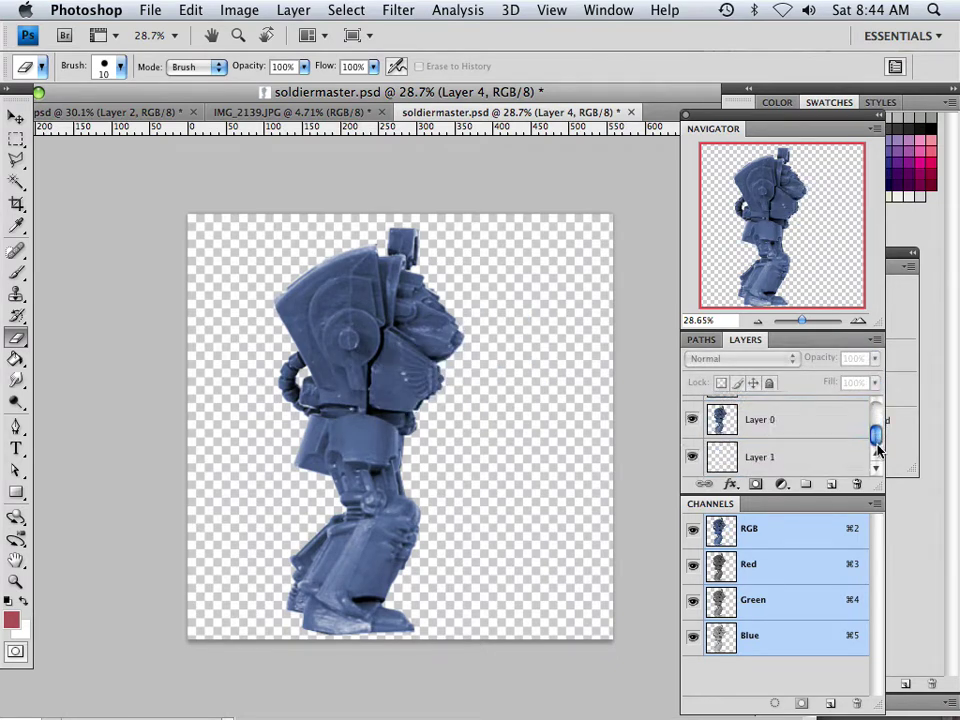
pyautogui.click(798, 430)
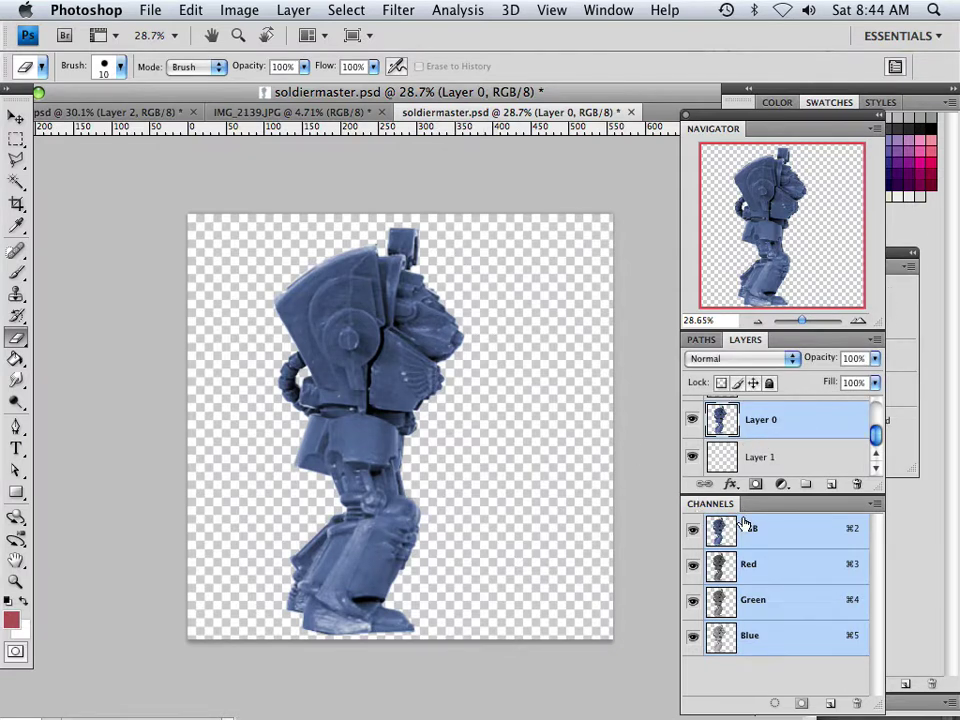
pyautogui.keyDown('super'); pyautogui.click(724, 424); pyautogui.keyUp('super')
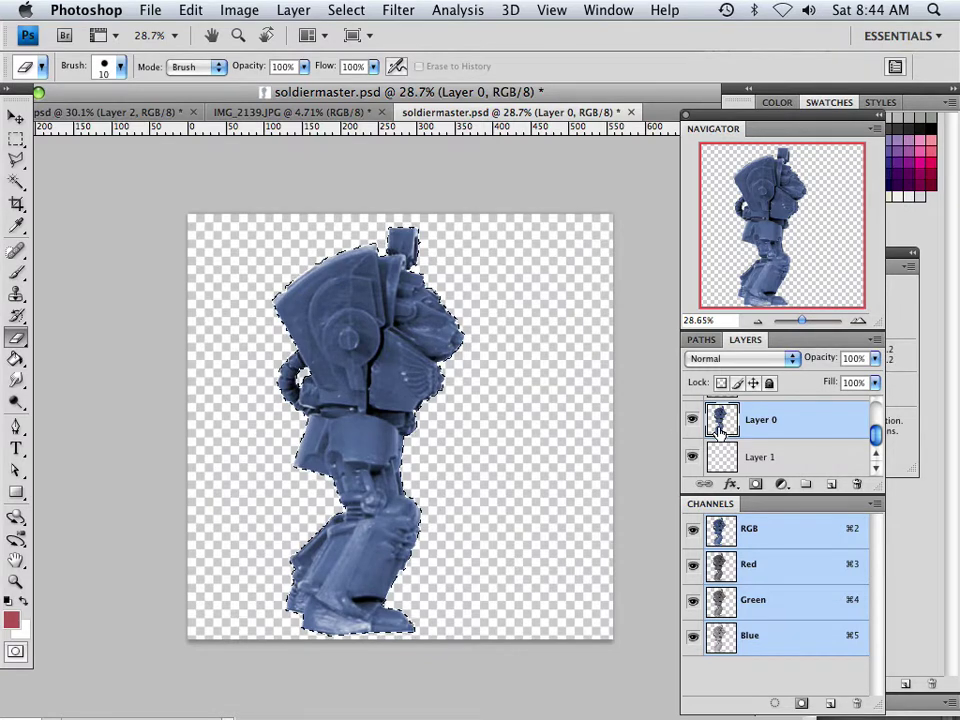
# Step: Store the selection as Alpha 1, then save a TIFF copy soldiermaster.tif, accepting options and warning
pyautogui.click(802, 704)
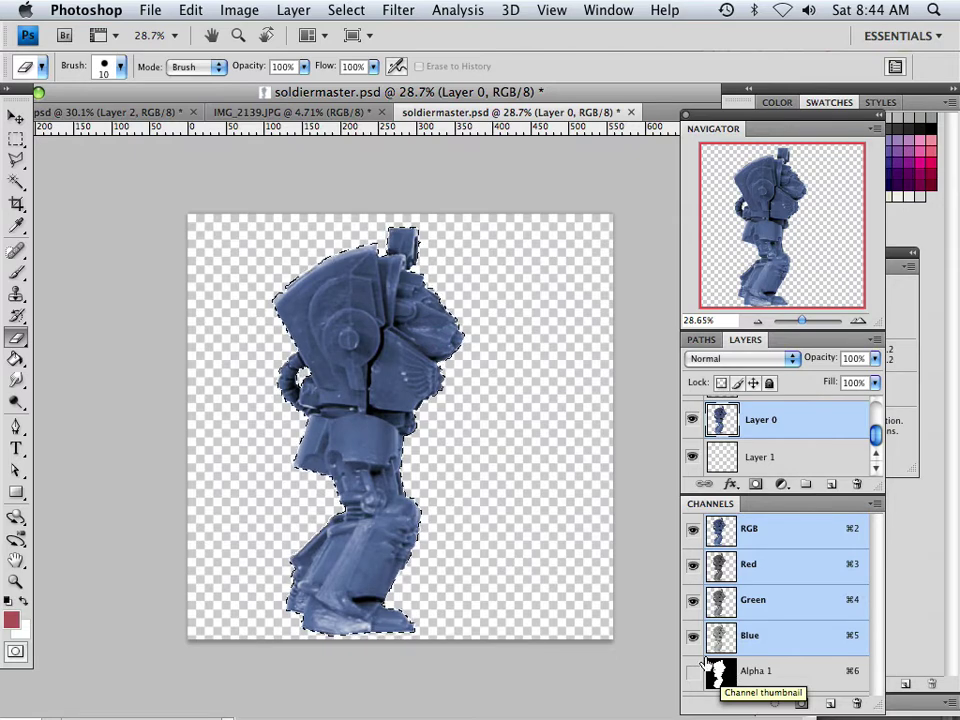
pyautogui.click(150, 10)
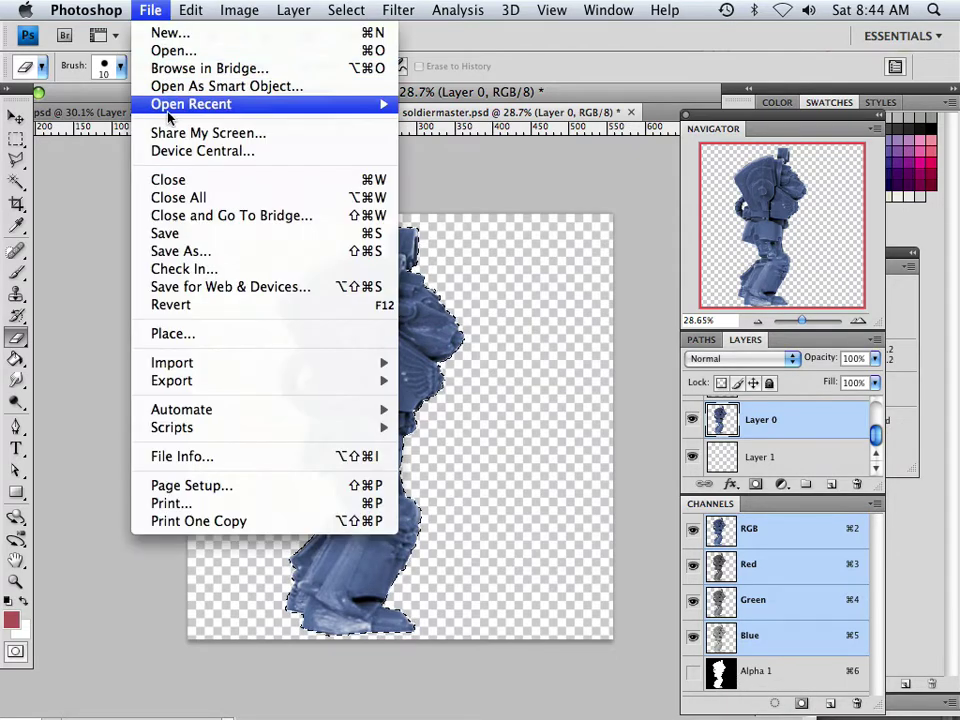
pyautogui.click(213, 254)
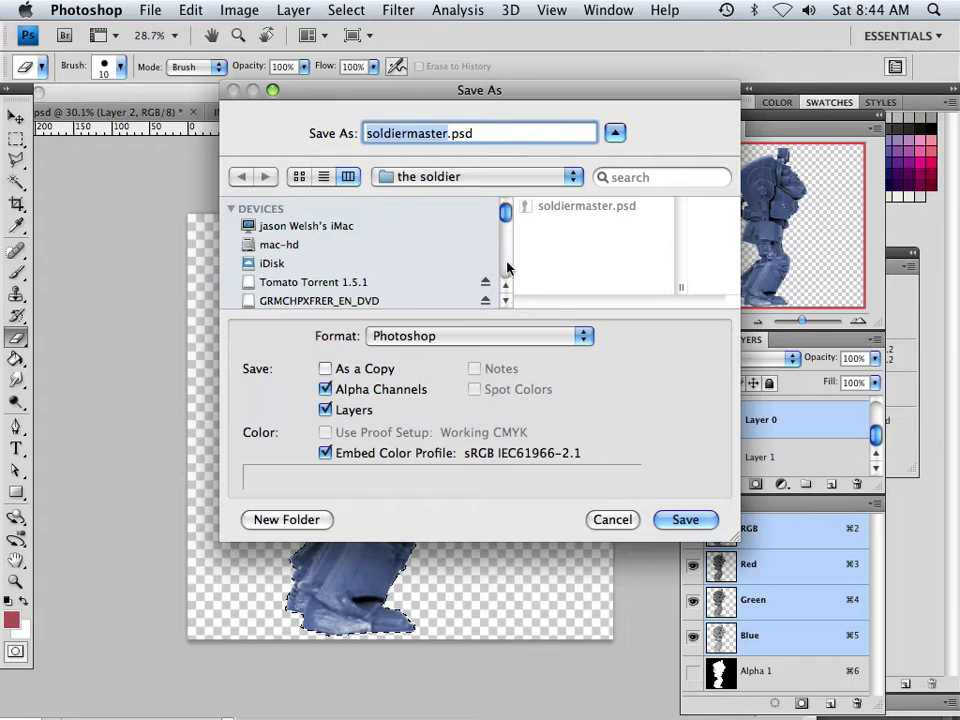
pyautogui.click(460, 337)
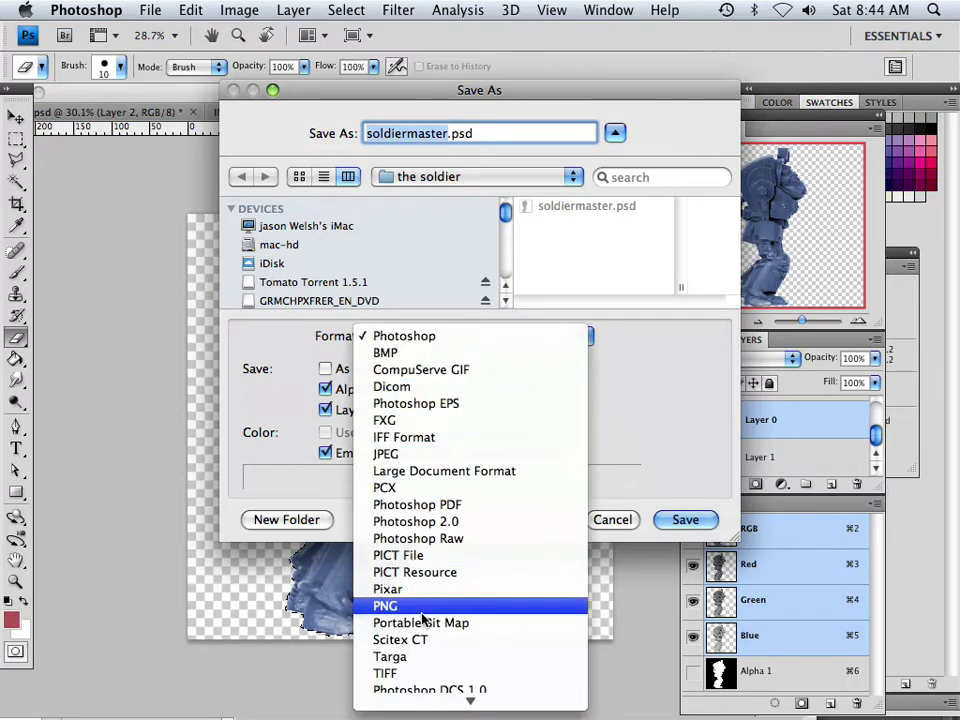
pyautogui.click(419, 673)
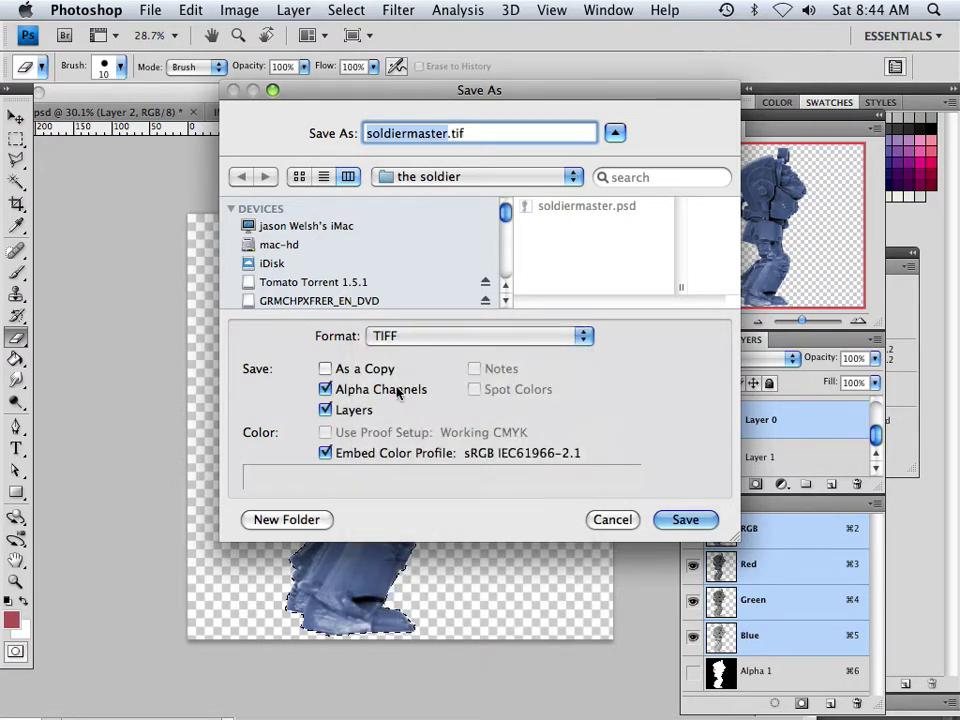
pyautogui.click(684, 519)
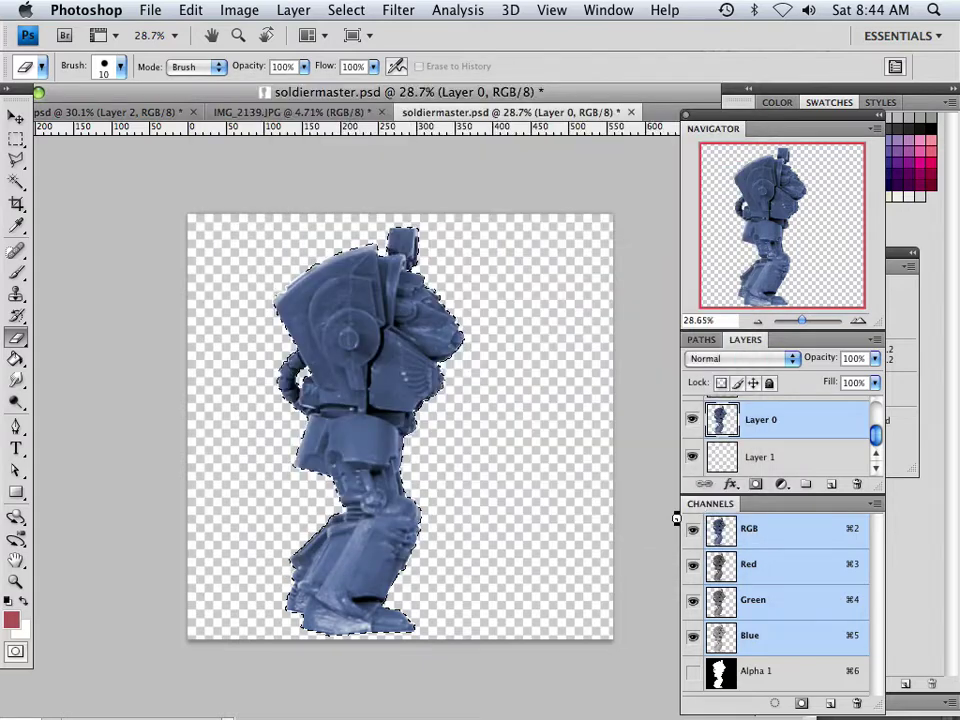
pyautogui.click(572, 144)
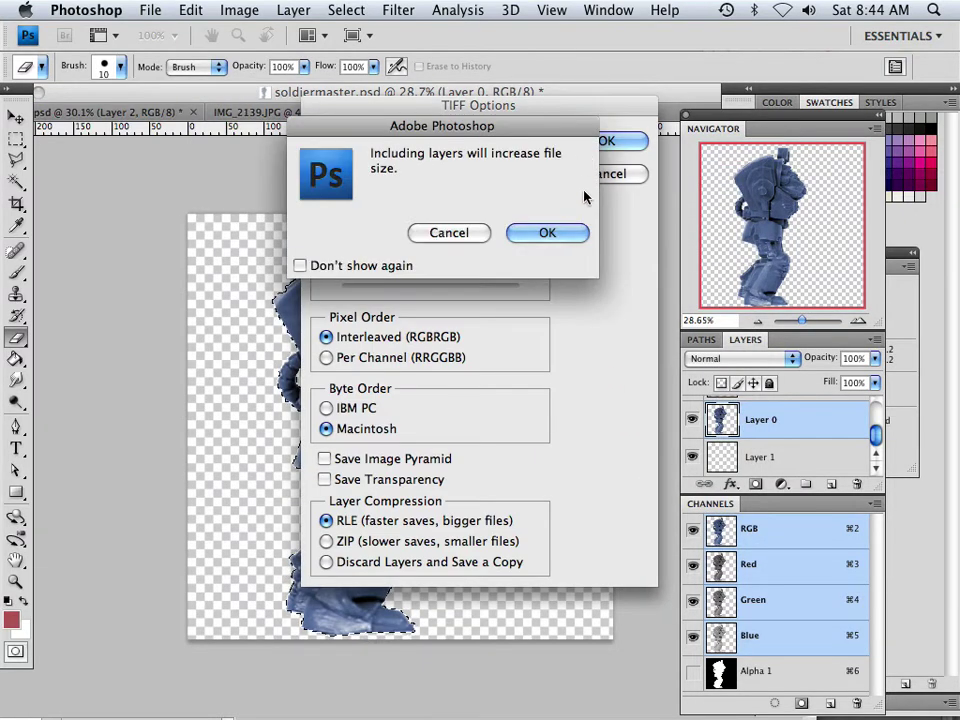
pyautogui.click(549, 229)
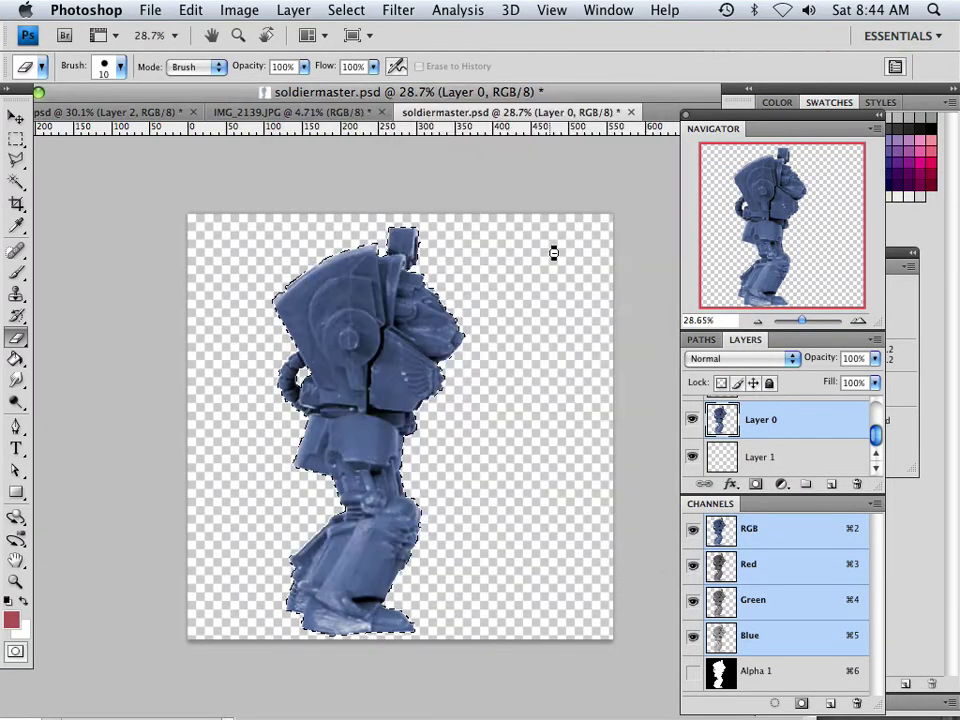
# Step: Delete the old Alpha 1 channel
pyautogui.click(773, 675)
pyautogui.click(855, 704)
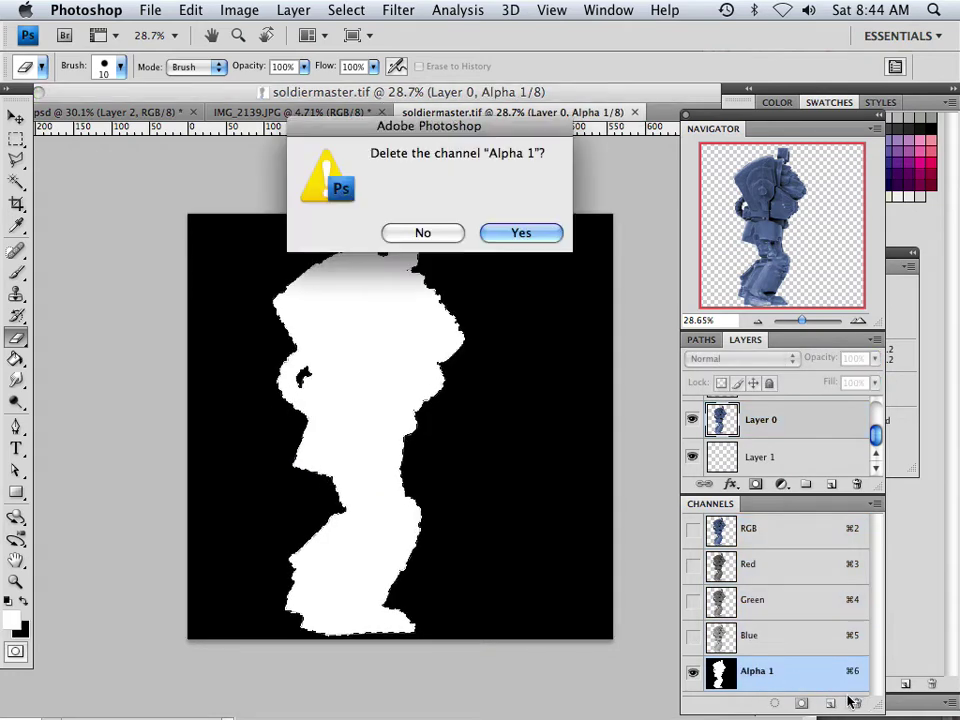
pyautogui.click(532, 231)
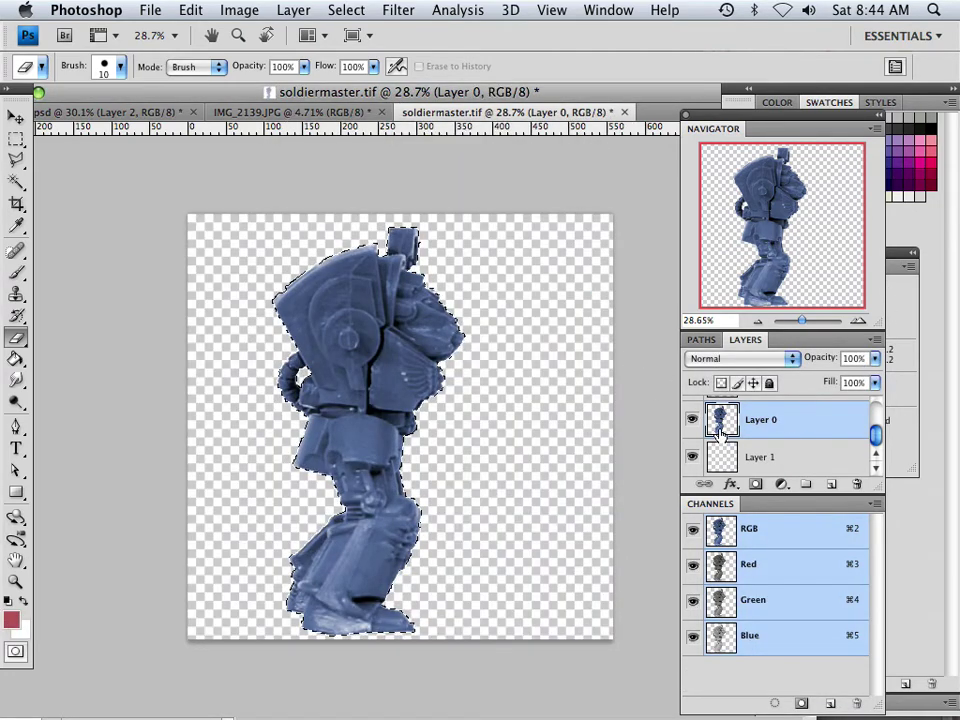
# Step: Hide Layer 0, load helmet Layer 3's outline as a selection, and make Layer 3 visible
pyautogui.click(692, 419)
pyautogui.moveTo(875, 433); pyautogui.dragTo(875, 424)
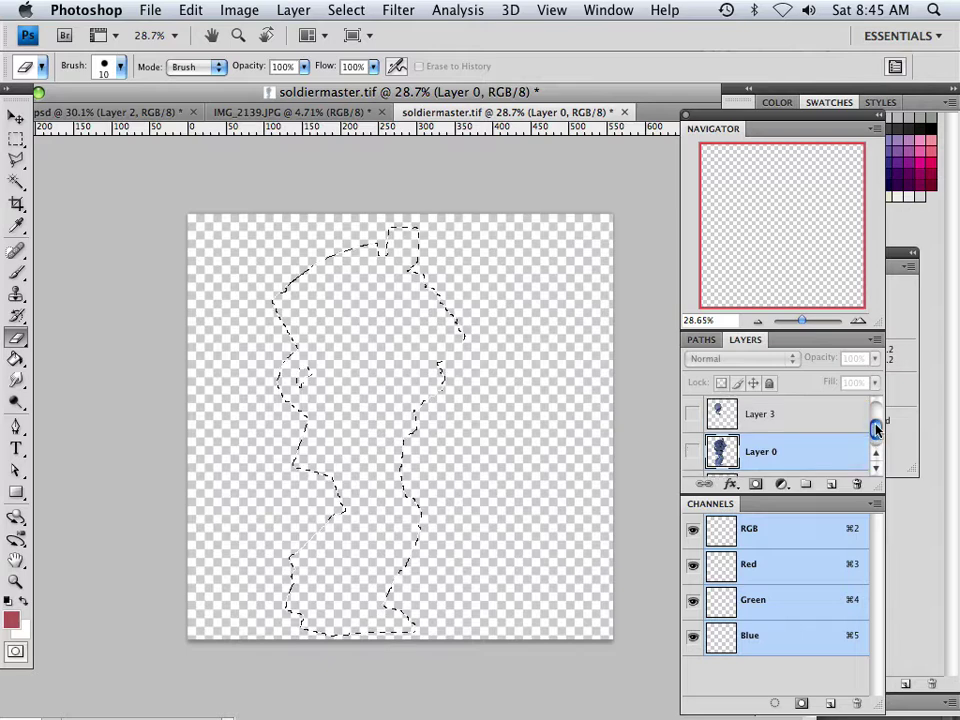
pyautogui.keyDown('super'); pyautogui.click(718, 418); pyautogui.keyUp('super')
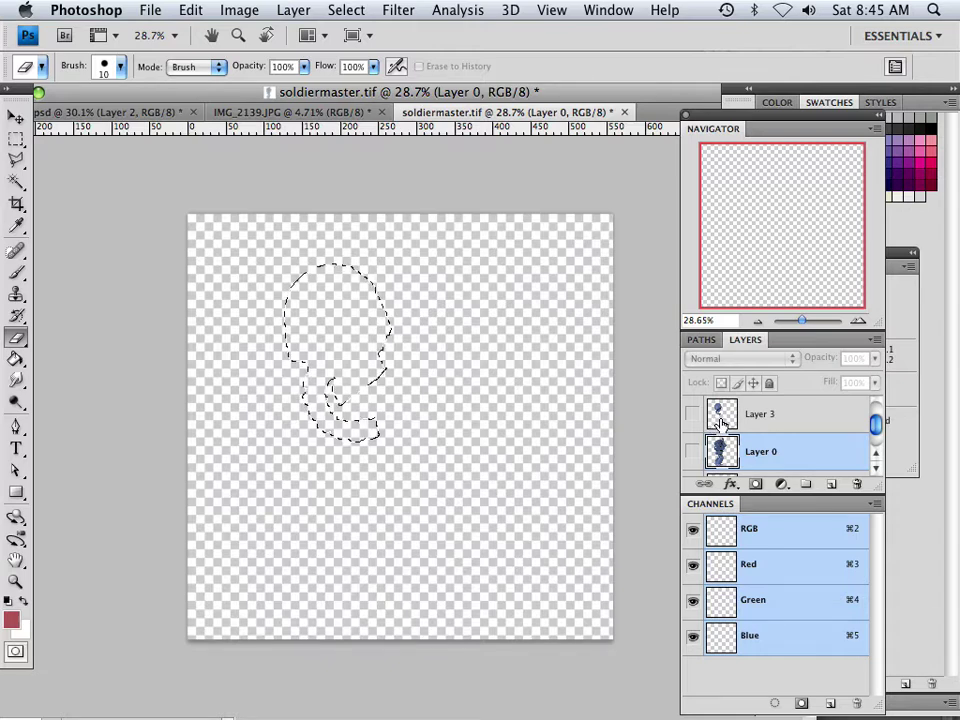
pyautogui.click(693, 415)
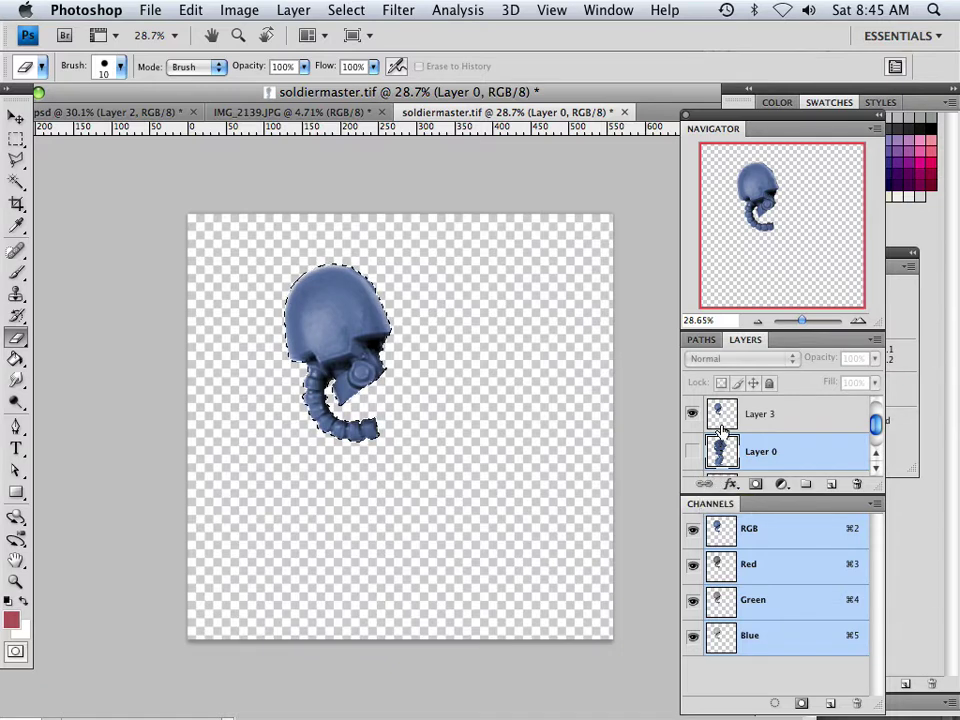
# Step: Save the helmet outline as a new Alpha 1 channel and deselect
pyautogui.click(802, 704)
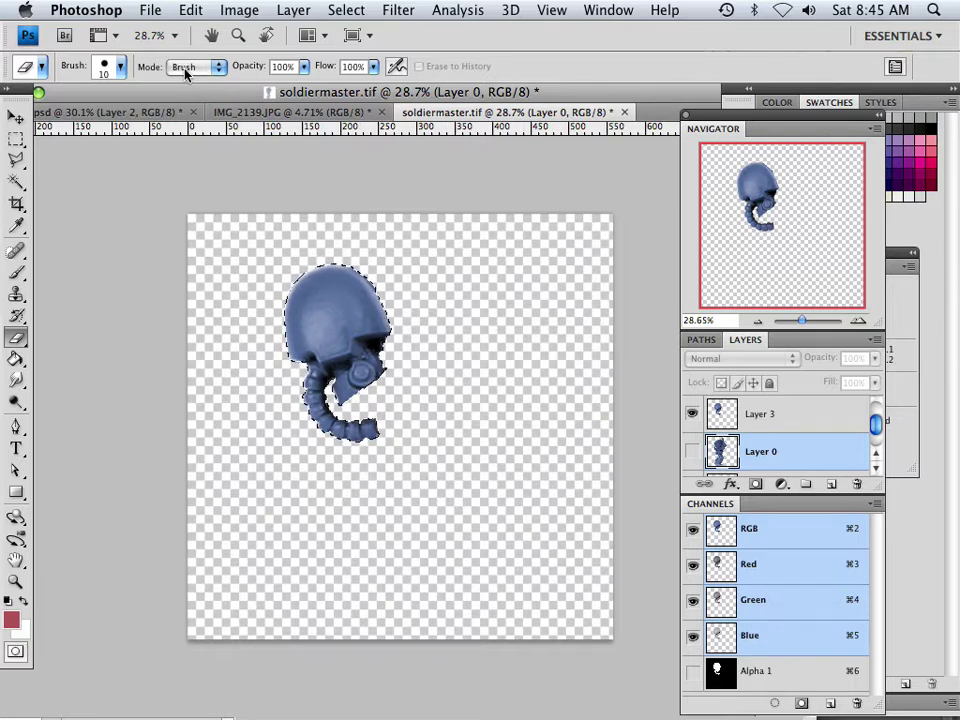
pyautogui.click(346, 10)
pyautogui.click(547, 231)
pyautogui.press('super+d')
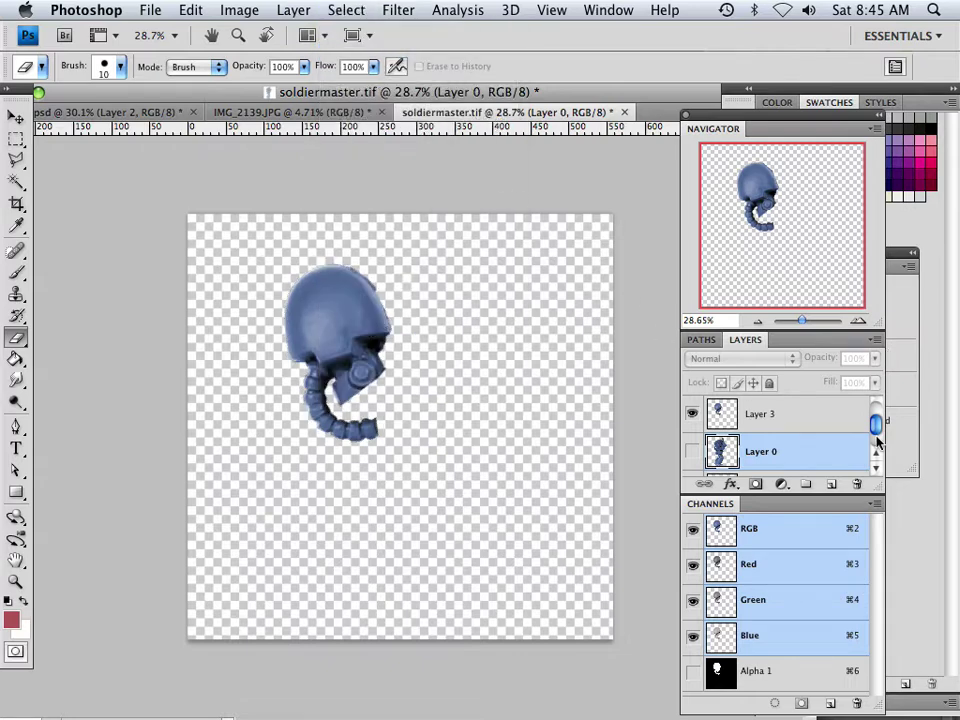
# Step: Show the arm-and-gun Layer 4 and make it the active layer
pyautogui.moveTo(879, 422); pyautogui.dragTo(879, 414)
pyautogui.click(692, 414)
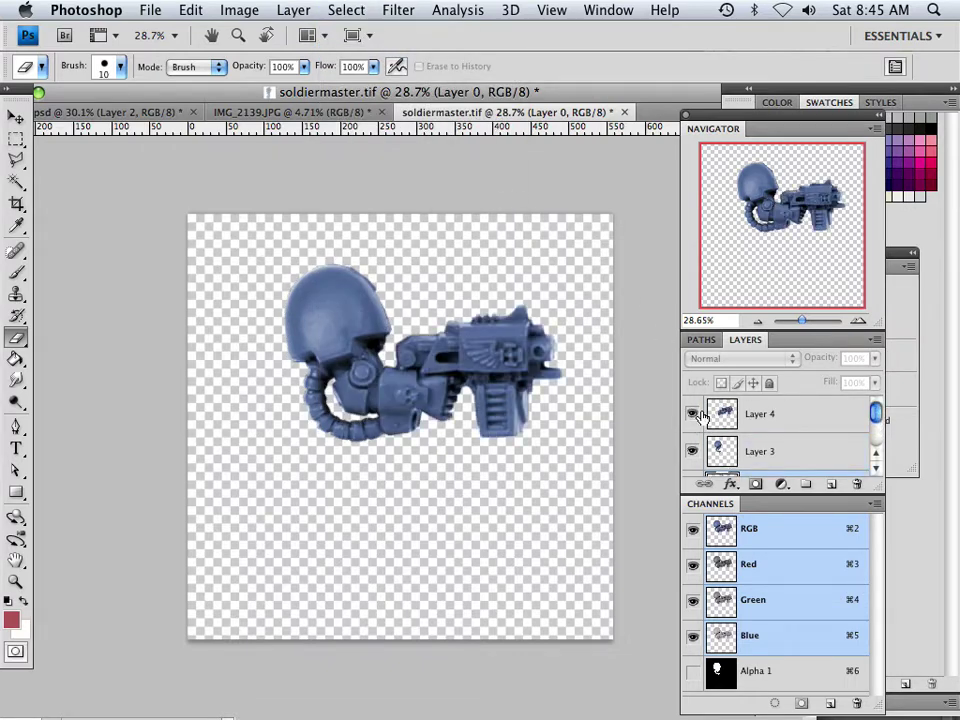
pyautogui.click(776, 422)
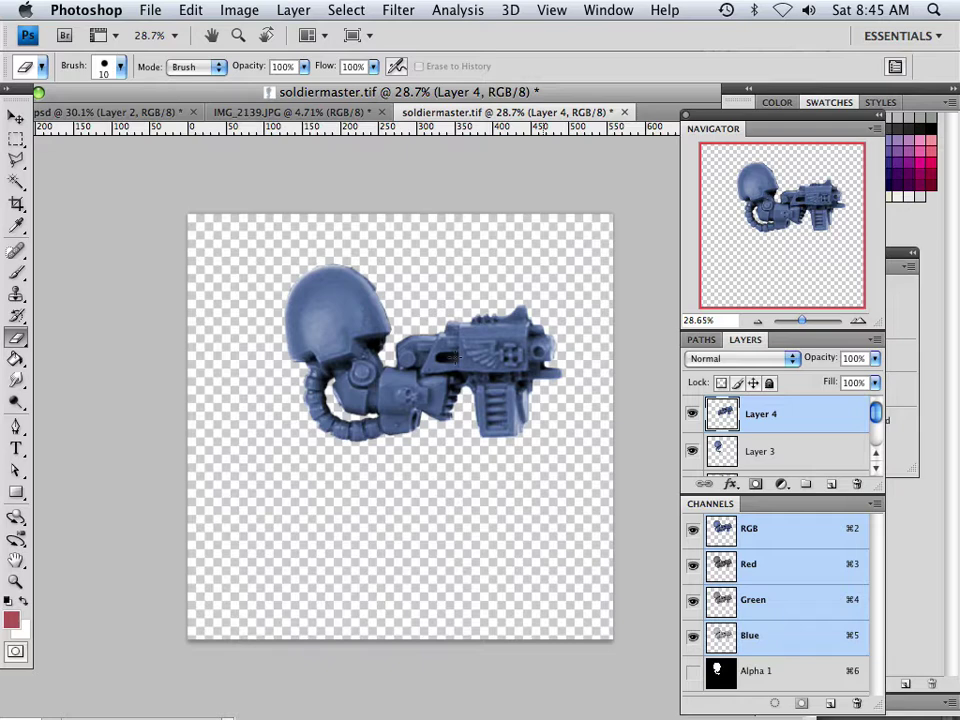
pyautogui.click(16, 117)
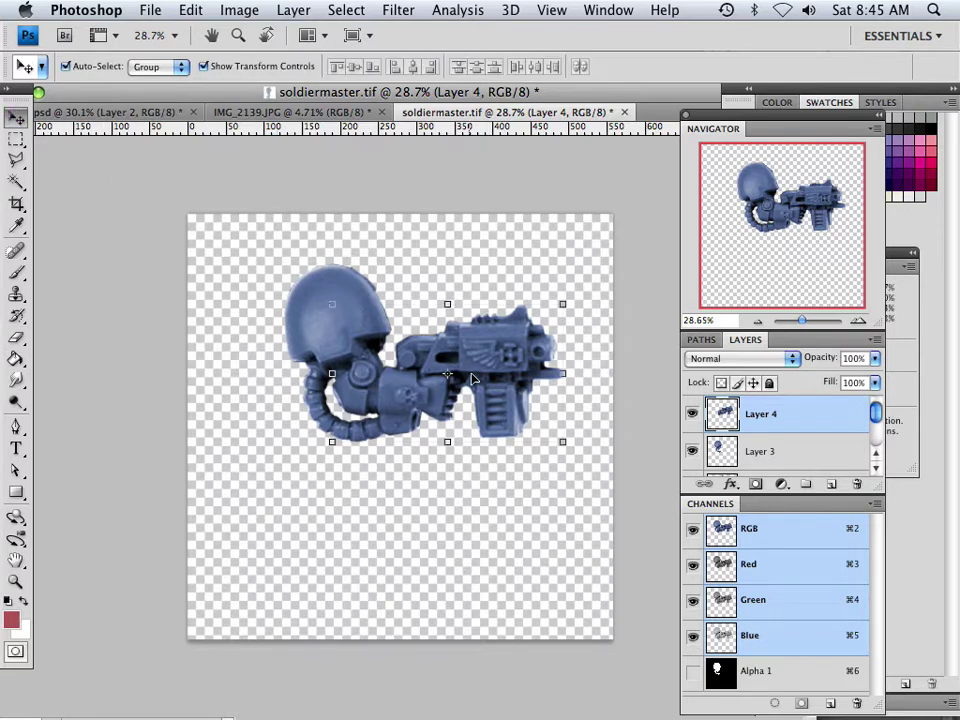
pyautogui.press('super+t')
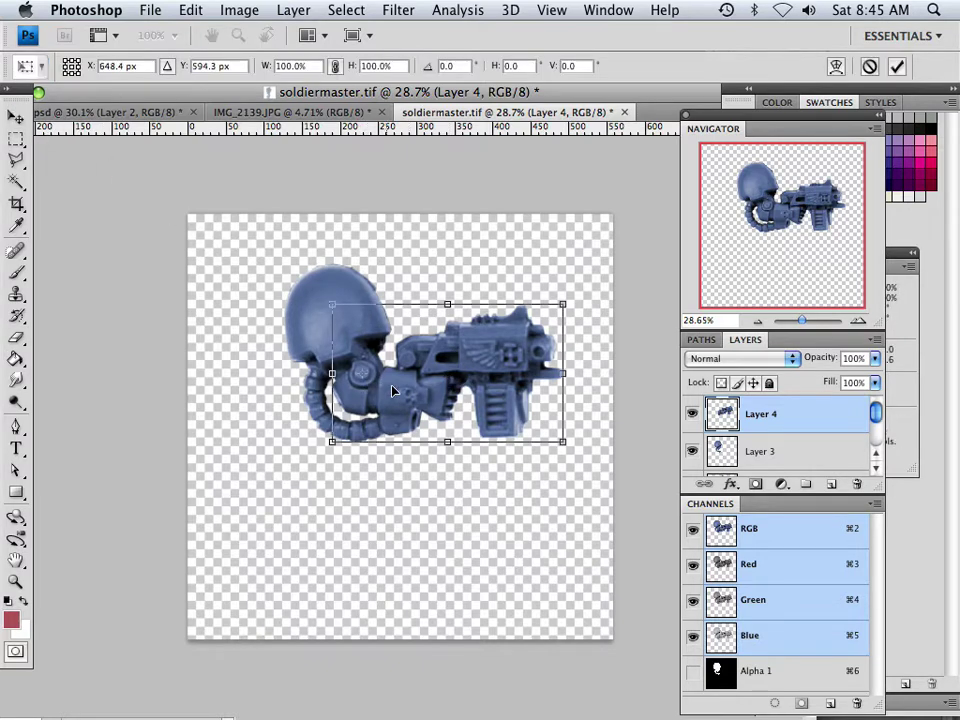
pyautogui.moveTo(575, 293); pyautogui.dragTo(571, 421)
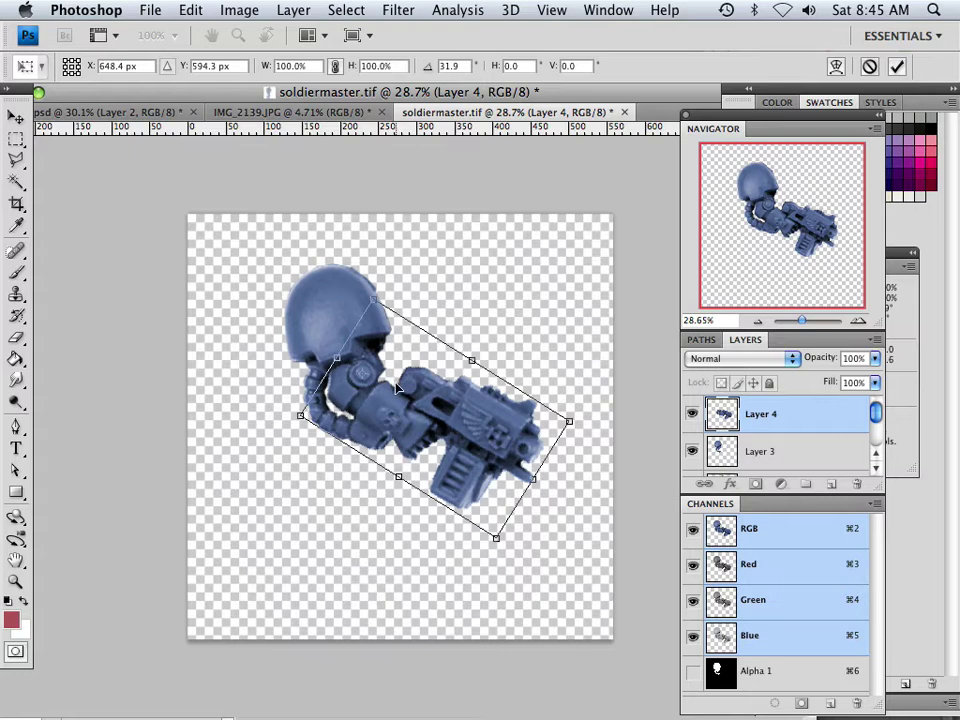
pyautogui.click(16, 117)
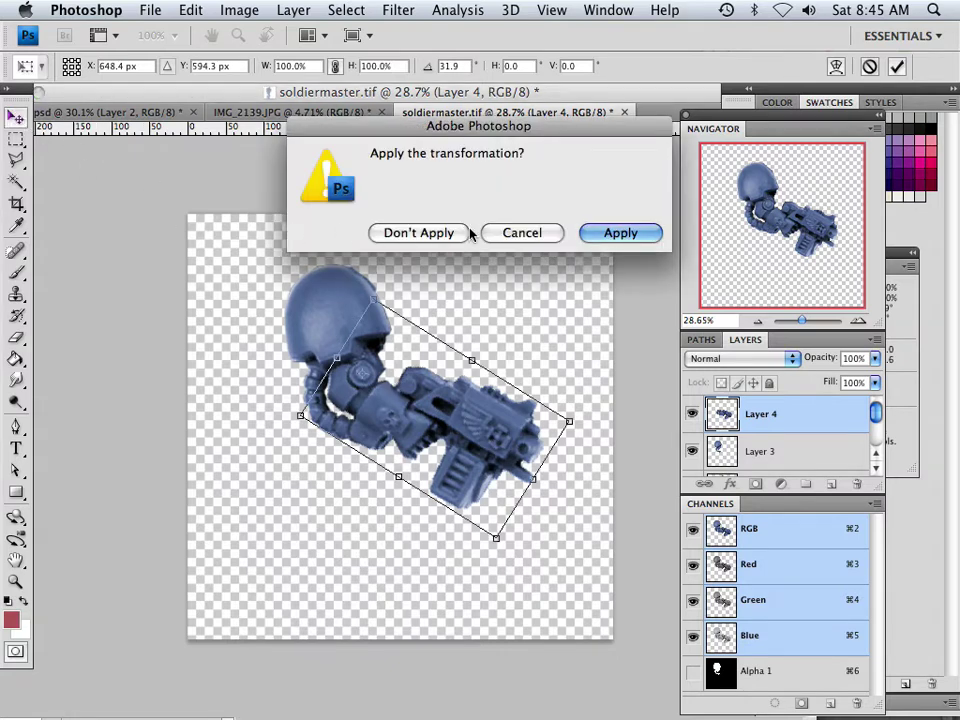
pyautogui.click(463, 234)
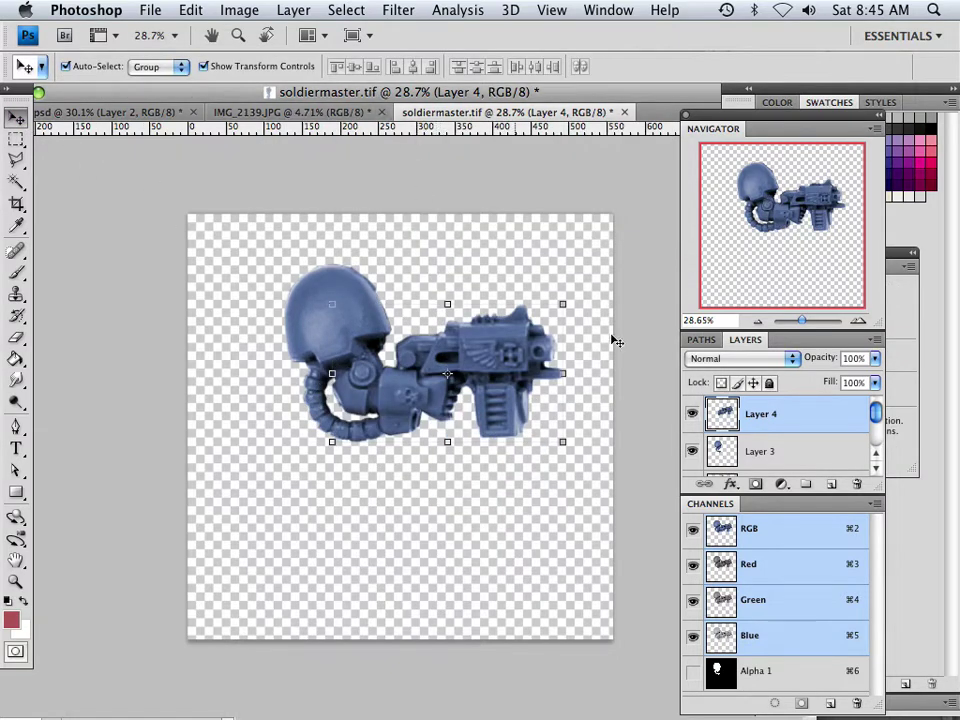
# Step: Hide gun Layer 4, then liquify helmet Layer 3, zooming in on the faceplate edge
pyautogui.click(692, 414)
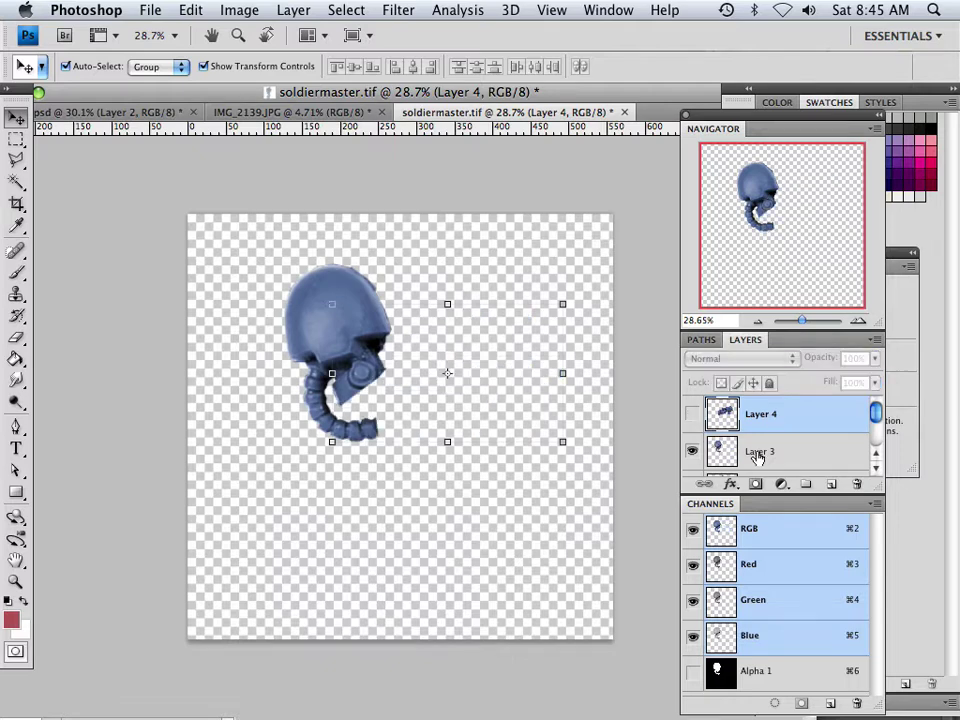
pyautogui.click(757, 456)
pyautogui.click(398, 10)
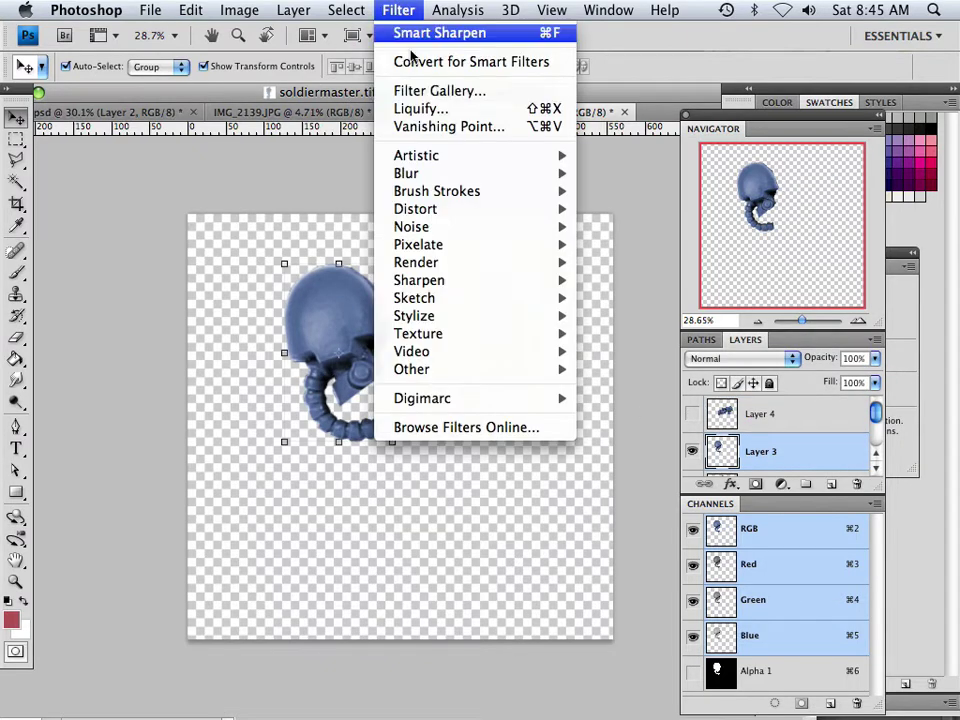
pyautogui.click(418, 110)
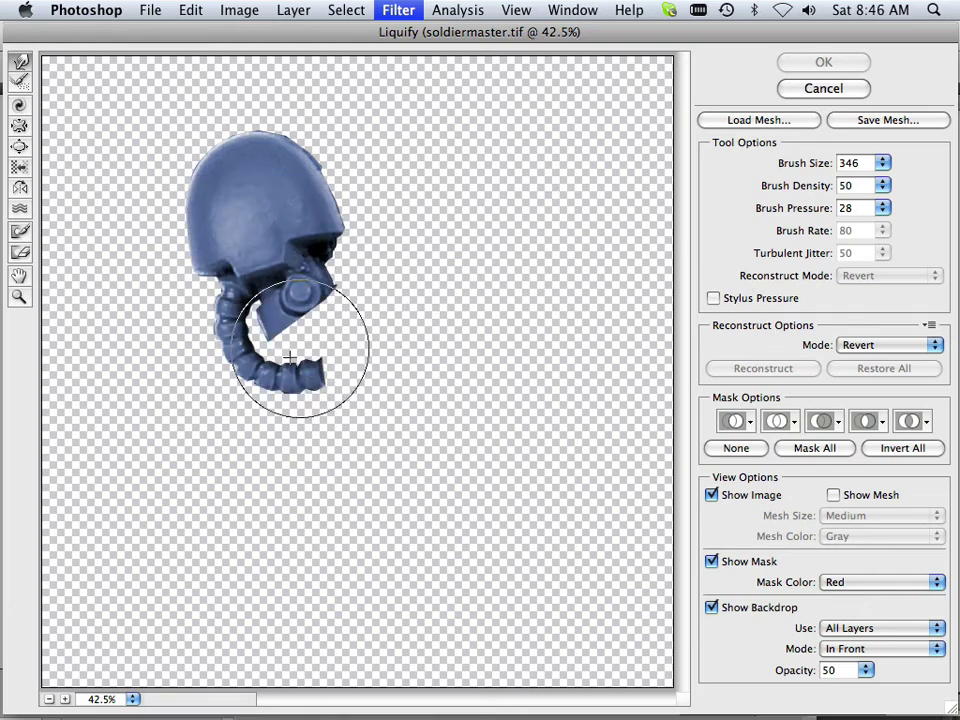
pyautogui.click(19, 297)
pyautogui.moveTo(273, 263); pyautogui.dragTo(345, 350)
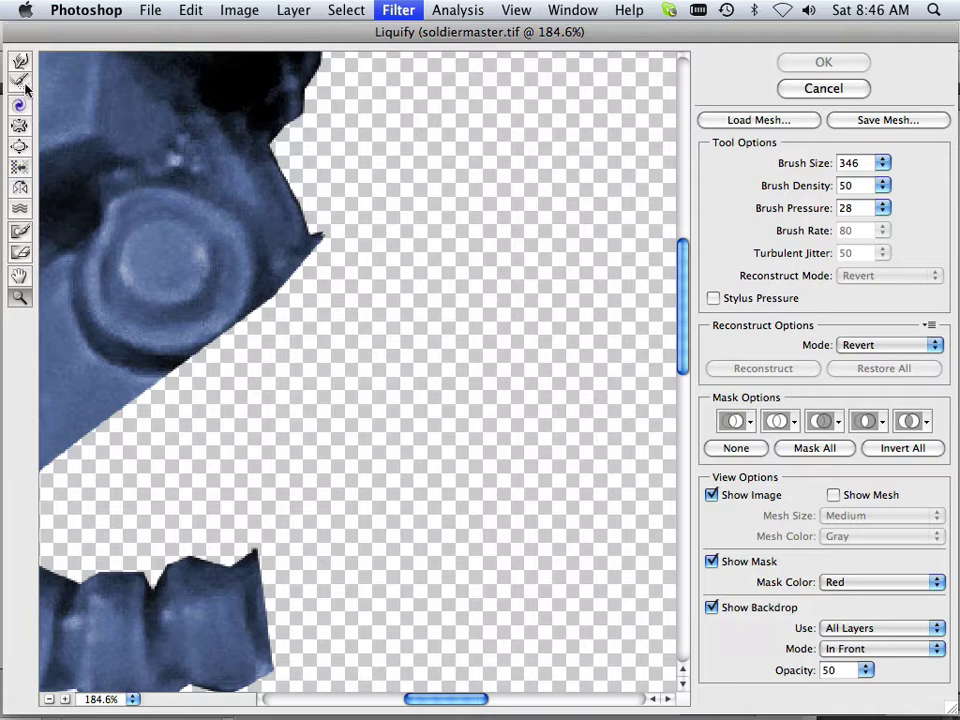
# Step: Push the helmet's cut edge outward with a size-151 Forward Warp brush and apply
pyautogui.click(20, 62)
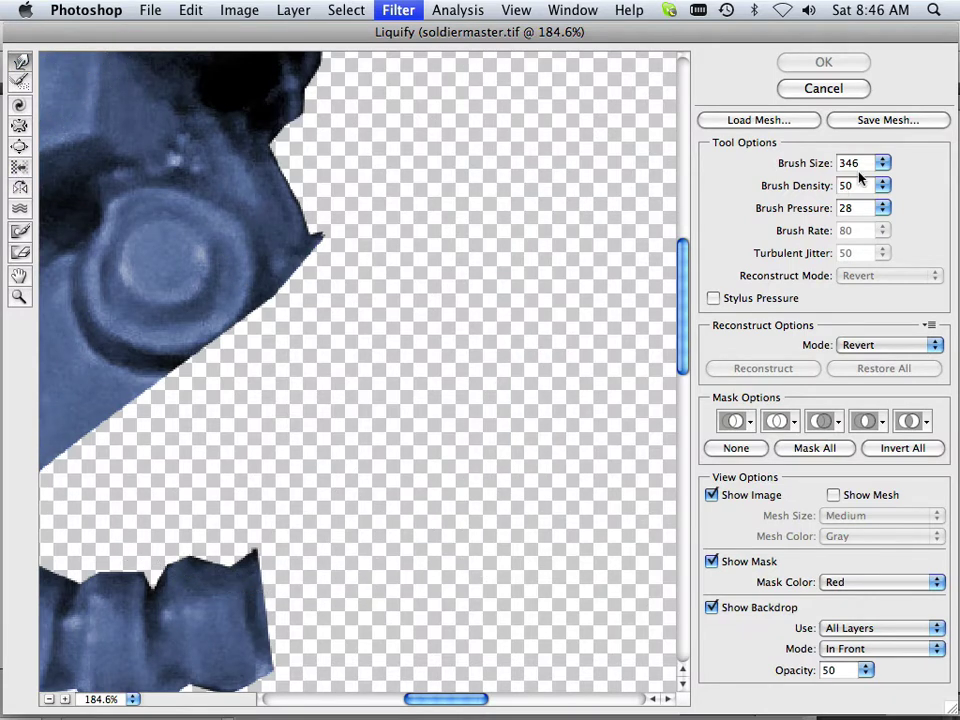
pyautogui.click(883, 164)
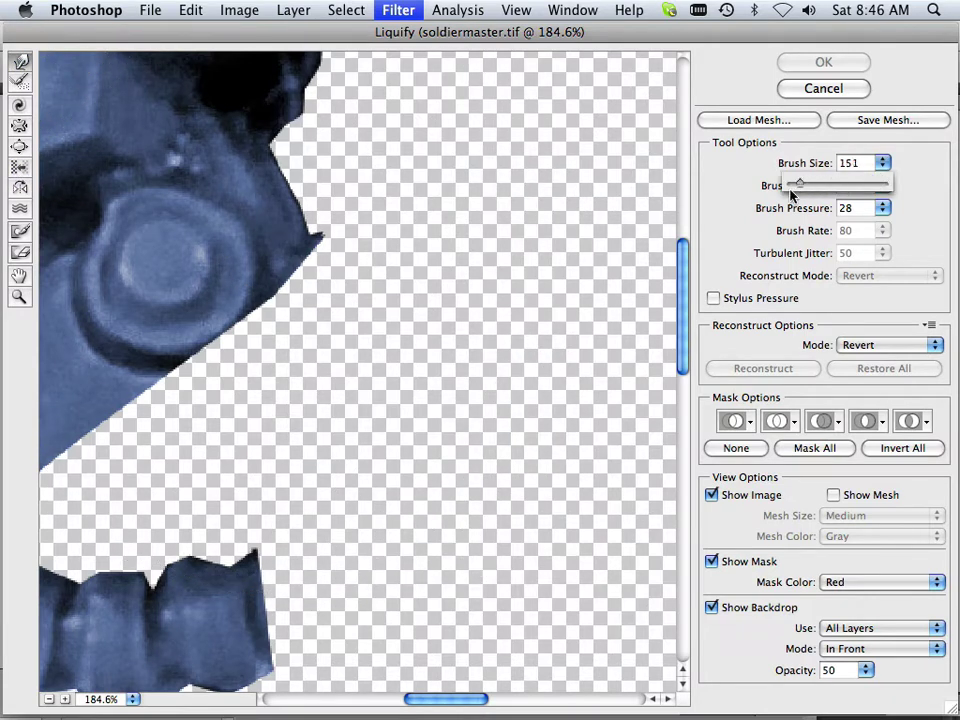
pyautogui.click(264, 281)
pyautogui.moveTo(264, 281)
pyautogui.mouseDown()
pyautogui.moveTo(305, 247)
pyautogui.moveTo(345, 324)
pyautogui.moveTo(356, 384)
pyautogui.moveTo(338, 287)
pyautogui.moveTo(346, 287)
pyautogui.moveTo(348, 355)
pyautogui.moveTo(359, 369)
pyautogui.moveTo(244, 323)
pyautogui.moveTo(260, 402)
pyautogui.moveTo(321, 258)
pyautogui.moveTo(332, 379)
pyautogui.moveTo(351, 412)
pyautogui.moveTo(311, 234)
pyautogui.moveTo(302, 243)
pyautogui.moveTo(338, 398)
pyautogui.moveTo(314, 342)
pyautogui.moveTo(338, 400)
pyautogui.moveTo(271, 358)
pyautogui.moveTo(254, 370)
pyautogui.moveTo(261, 401)
pyautogui.moveTo(245, 354)
pyautogui.moveTo(261, 408)
pyautogui.moveTo(255, 375)
pyautogui.moveTo(243, 373)
pyautogui.moveTo(261, 371)
pyautogui.moveTo(358, 313)
pyautogui.mouseUp()
pyautogui.click(823, 62)
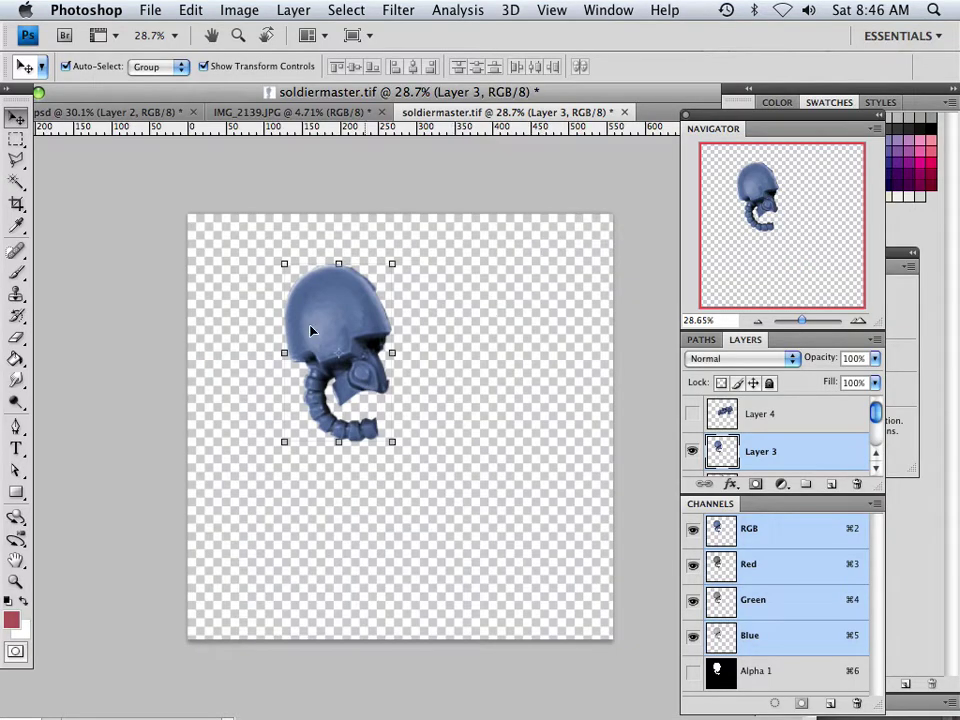
# Step: Show and select gun Layer 4, try a 49° free-transform rotation, then undo it to 0°
pyautogui.click(693, 413)
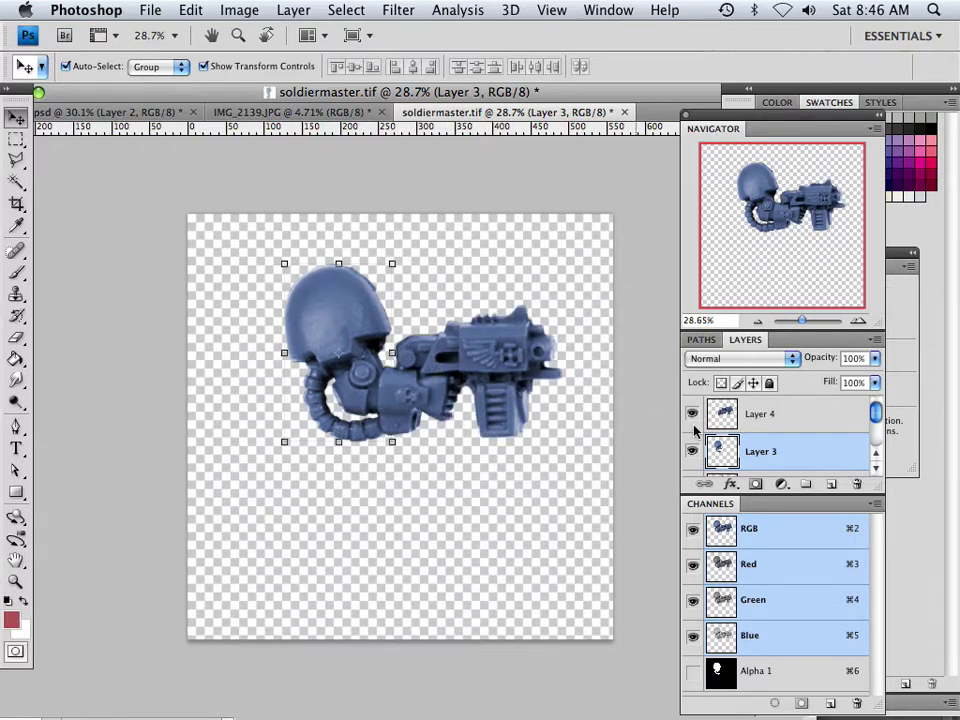
pyautogui.click(759, 418)
pyautogui.press('super+t')
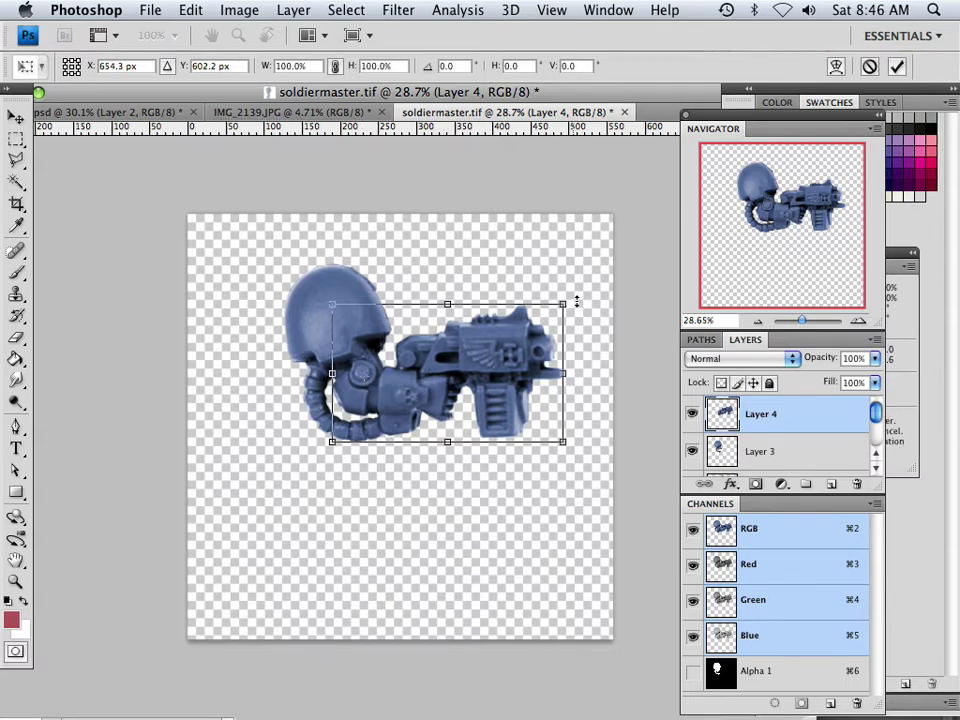
pyautogui.moveTo(580, 294); pyautogui.dragTo(576, 407)
pyautogui.hotkey('ctrl', 'z')
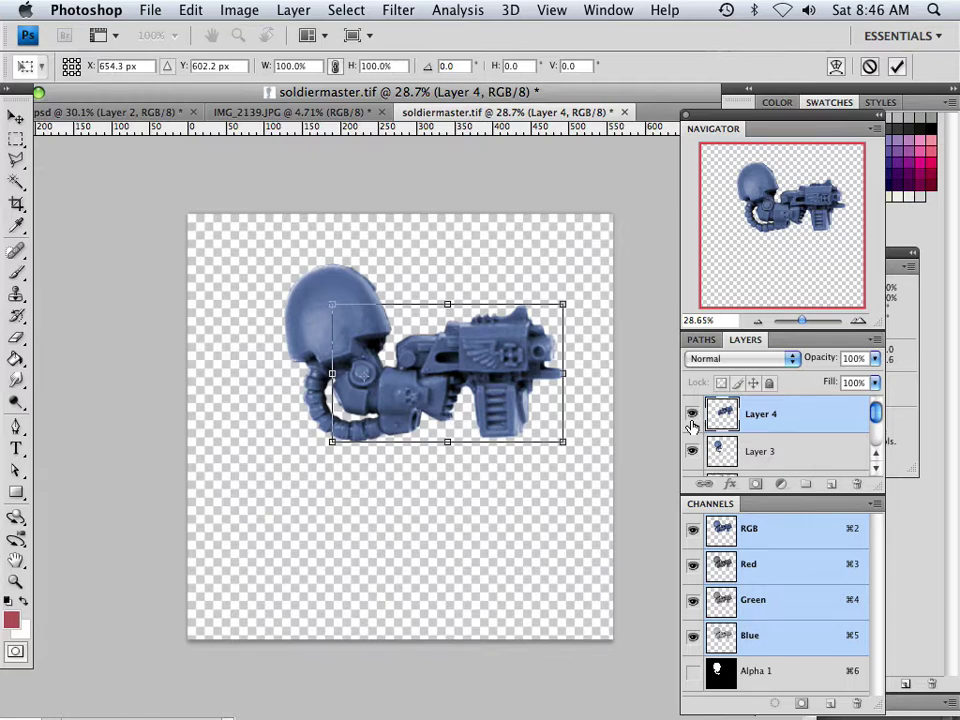
# Step: Commit the transform, hide the gun arm layer, and delete the Alpha 1 channel
pyautogui.press('Return')
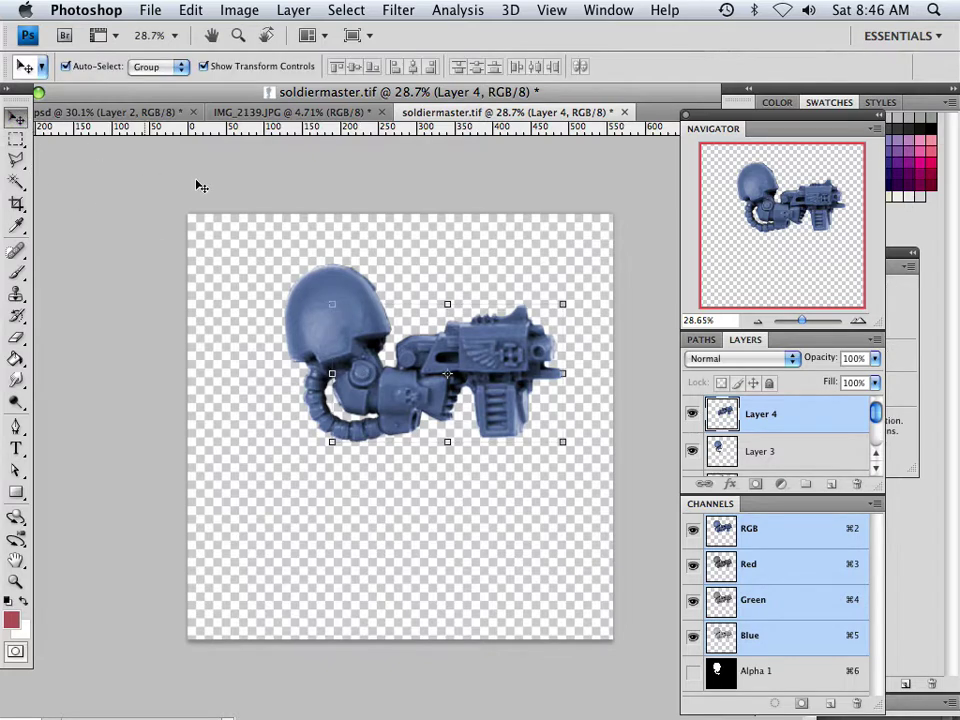
pyautogui.click(696, 415)
pyautogui.click(763, 672)
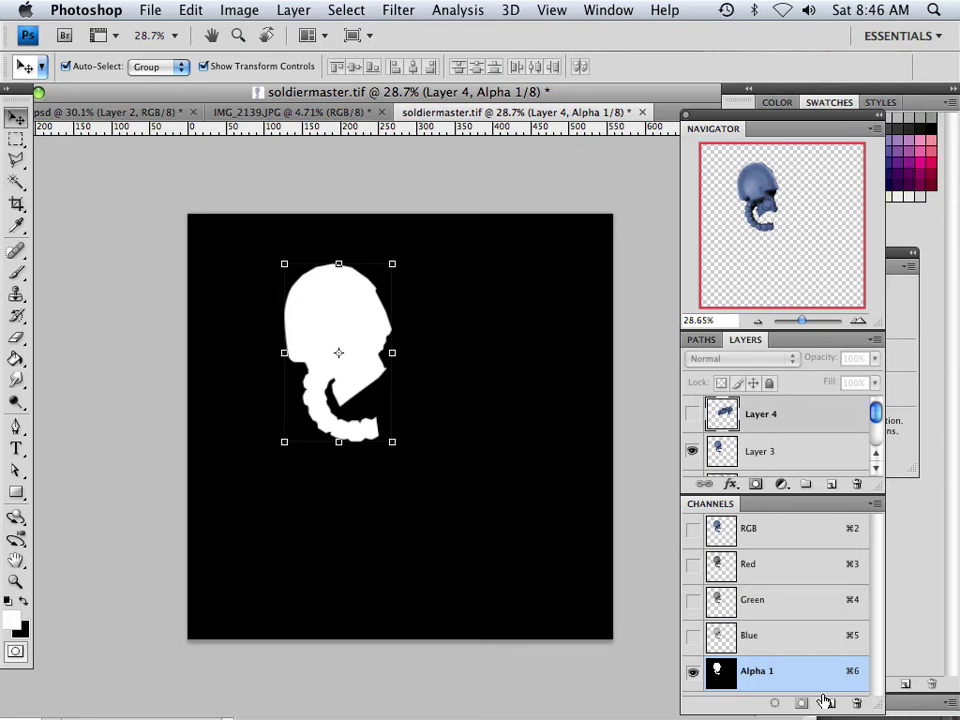
pyautogui.click(855, 705)
pyautogui.click(530, 232)
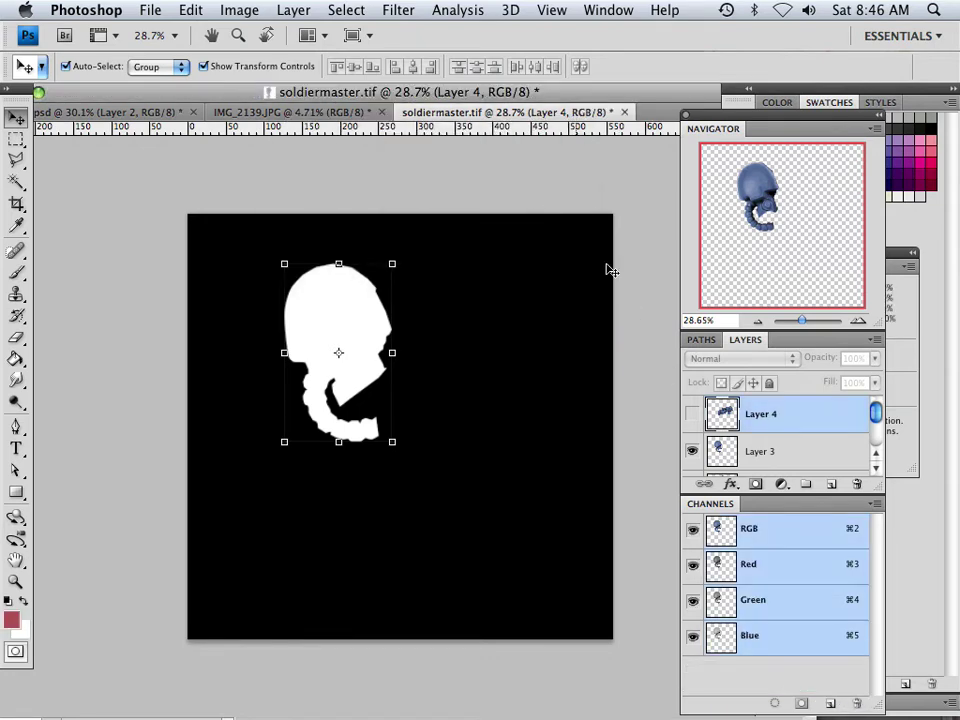
# Step: Load the helmet's outline from Layer 3 and store it as an alpha channel
pyautogui.keyDown('super'); pyautogui.click(719, 452); pyautogui.keyUp('super')
pyautogui.click(802, 703)
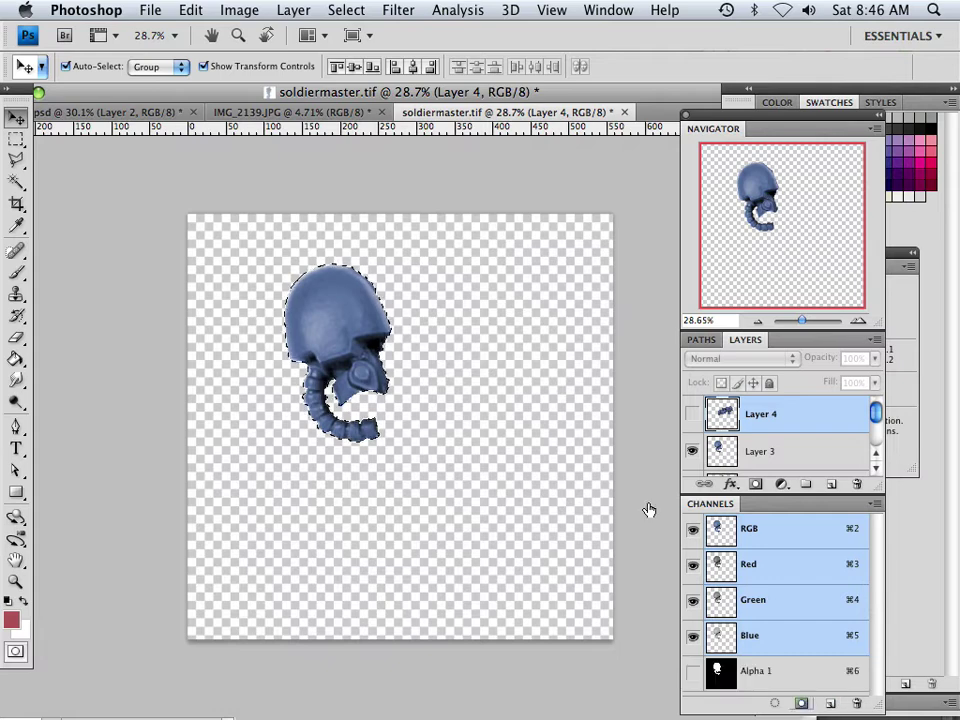
pyautogui.click(151, 10)
# Step: Save the document as soldiermaster2.tif in the soldier folder, accepting the TIFF options
pyautogui.click(185, 251)
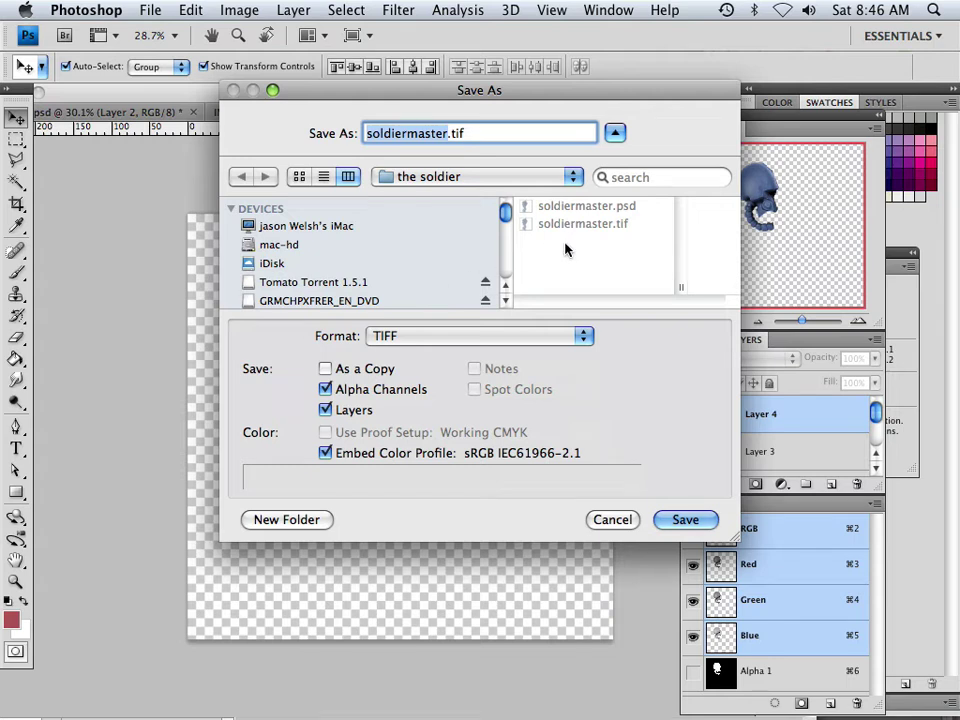
pyautogui.click(451, 133)
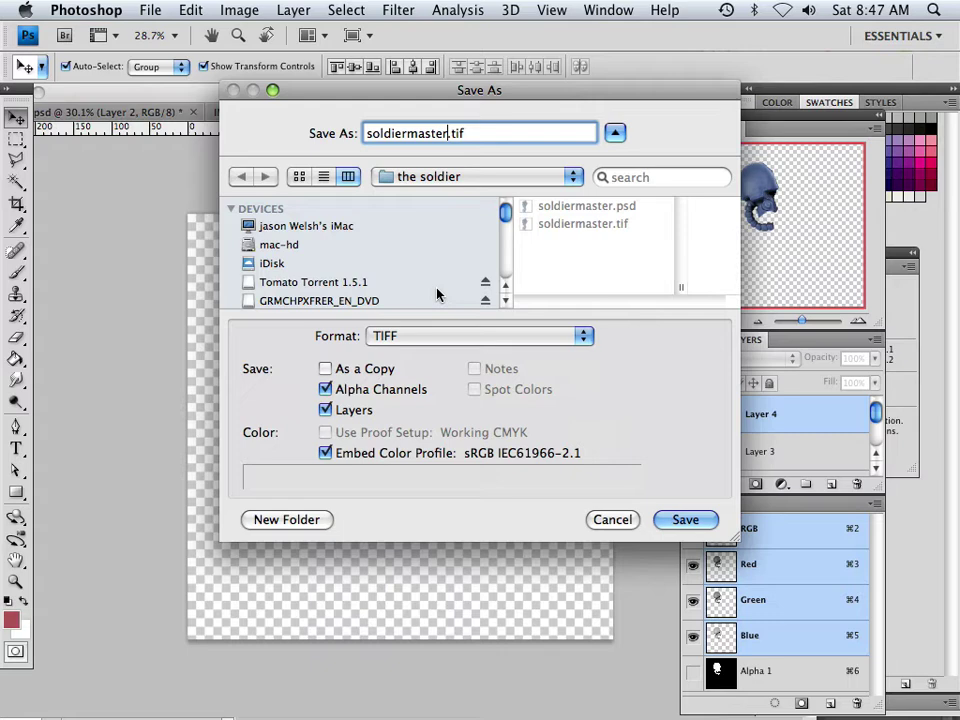
pyautogui.write('2')
pyautogui.click(683, 527)
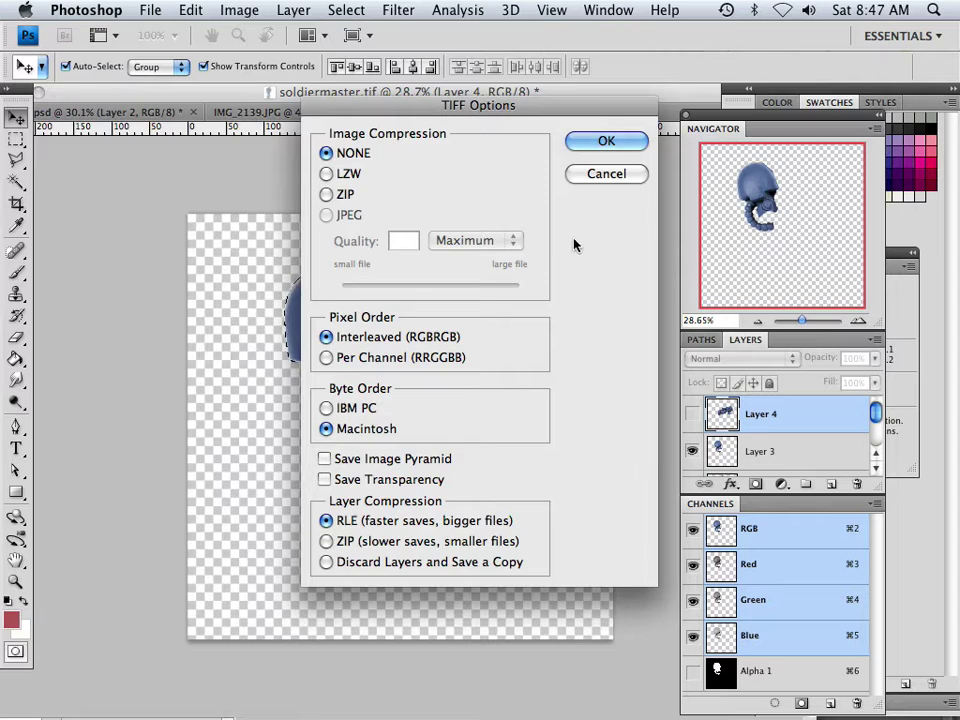
pyautogui.click(592, 146)
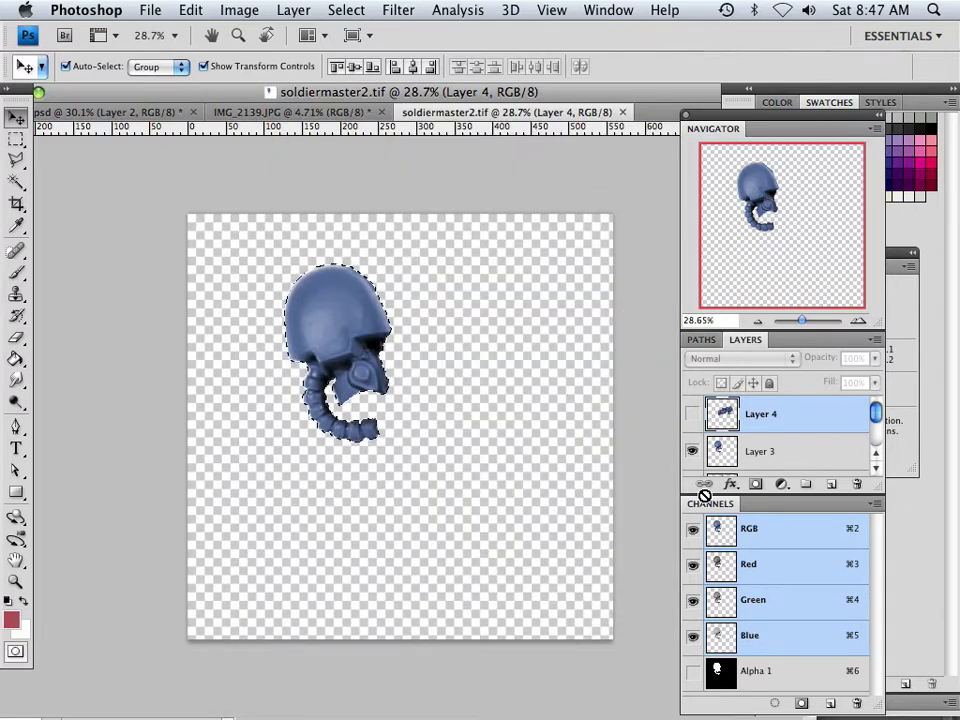
# Step: Delete the helmet's Alpha 1 channel
pyautogui.click(812, 687)
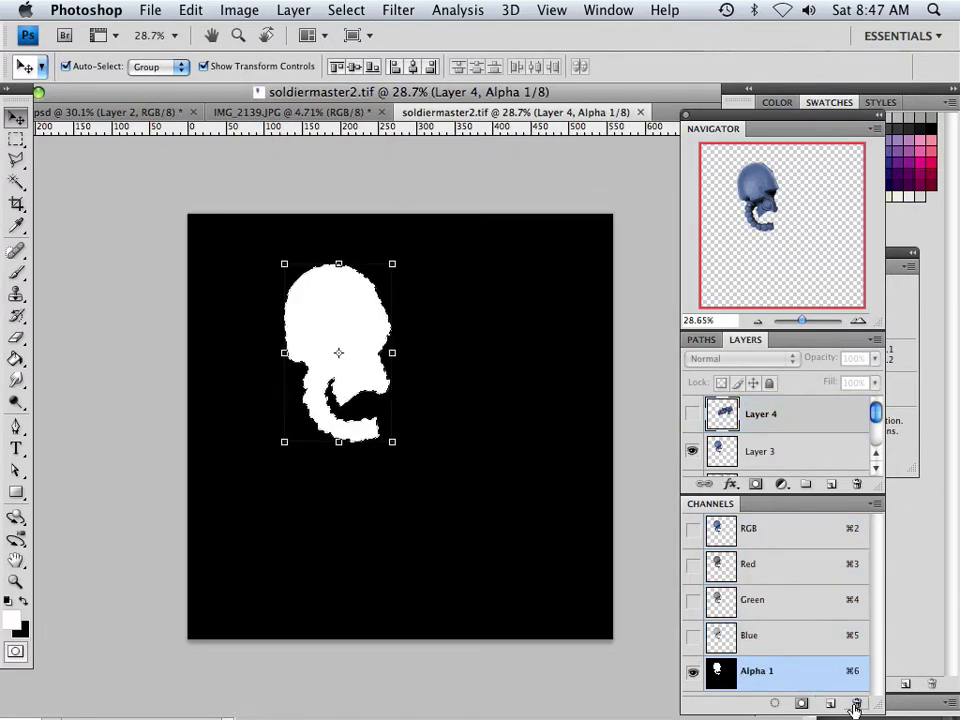
pyautogui.click(856, 703)
pyautogui.click(549, 236)
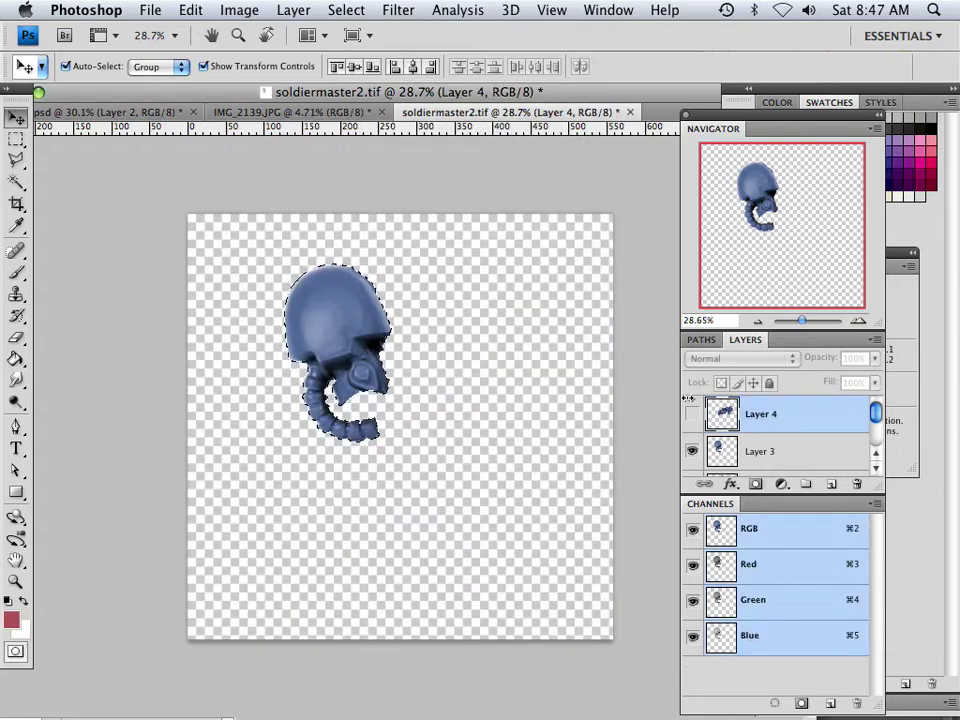
# Step: Show the gun layer, hide the helmet, and store the gun's outline as a new alpha channel
pyautogui.click(692, 451)
pyautogui.click(692, 414)
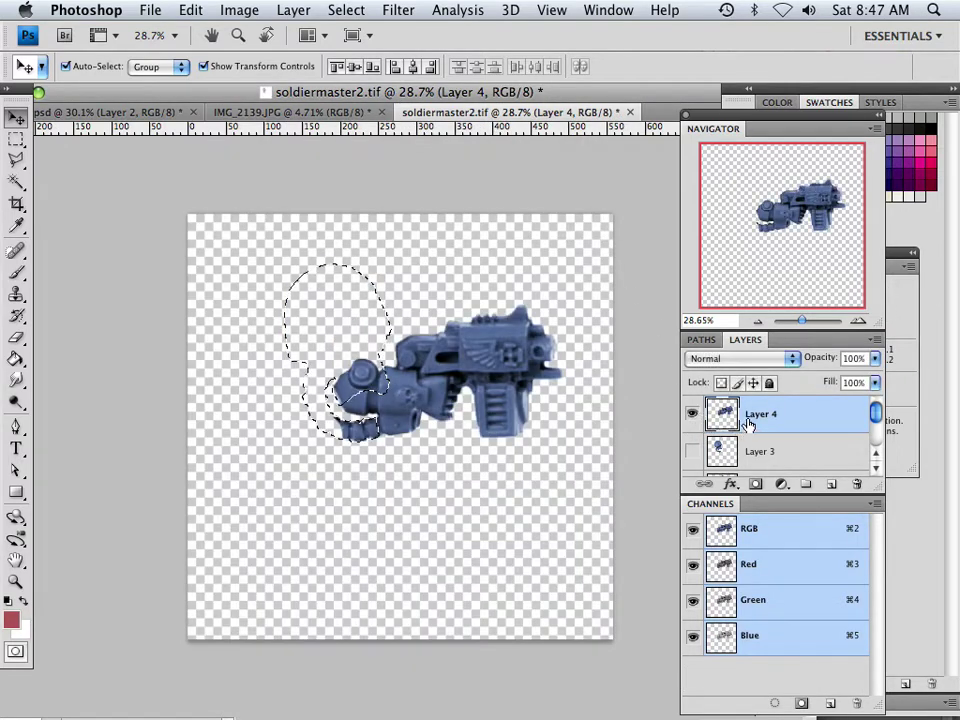
pyautogui.hotkey('ctrl', 'd')
pyautogui.keyDown('super'); pyautogui.click(722, 448); pyautogui.keyUp('super')
pyautogui.click(801, 703)
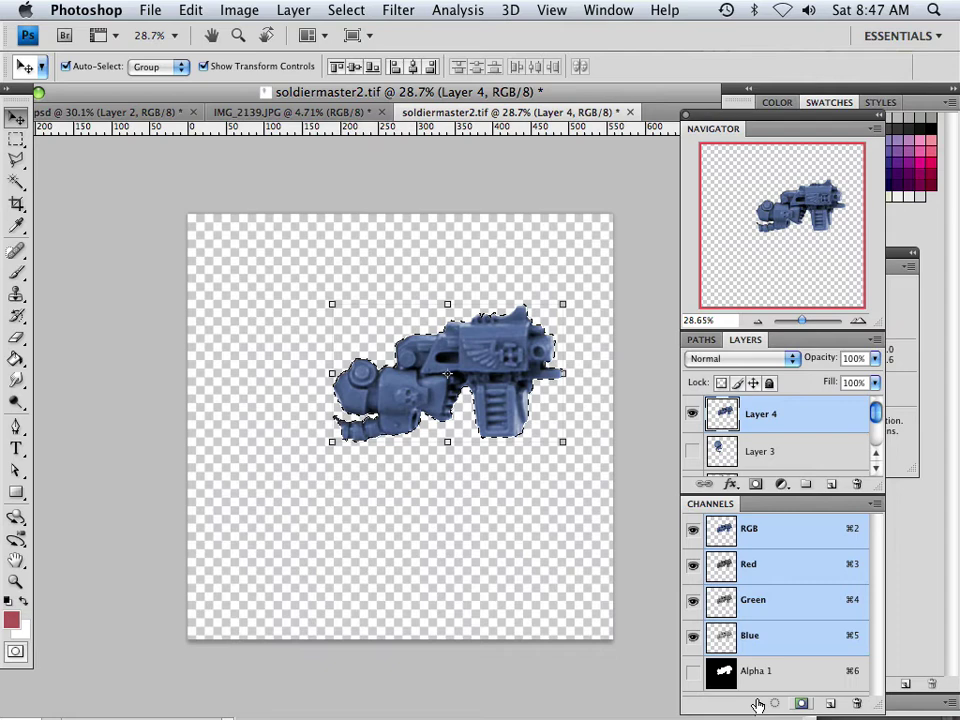
# Step: Save the document as soldiermaster3.tif, accepting the TIFF options
pyautogui.click(150, 10)
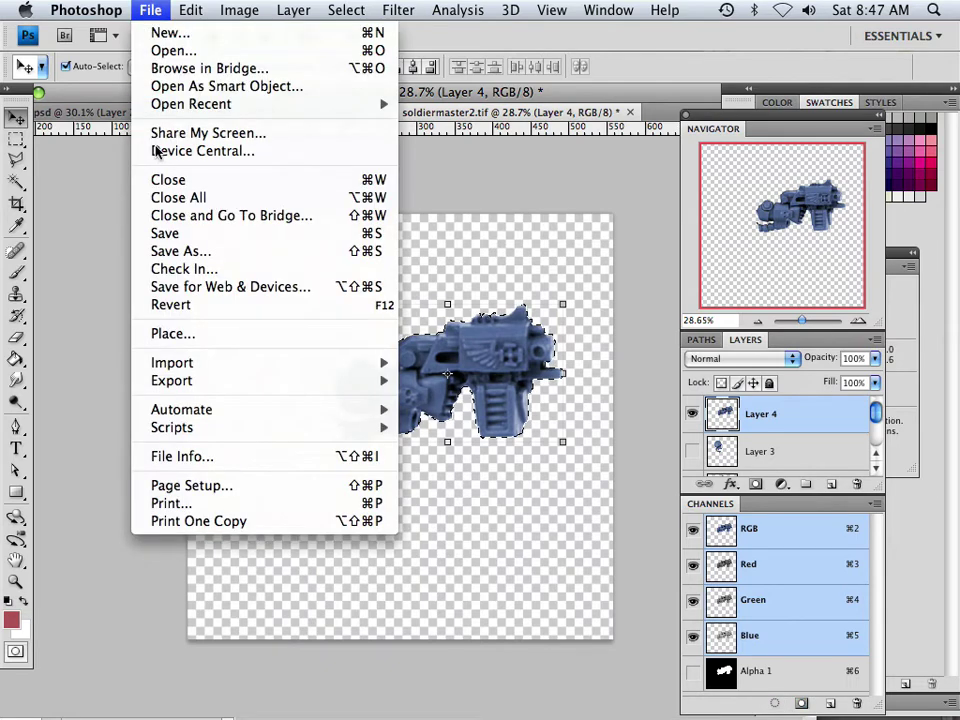
pyautogui.click(178, 254)
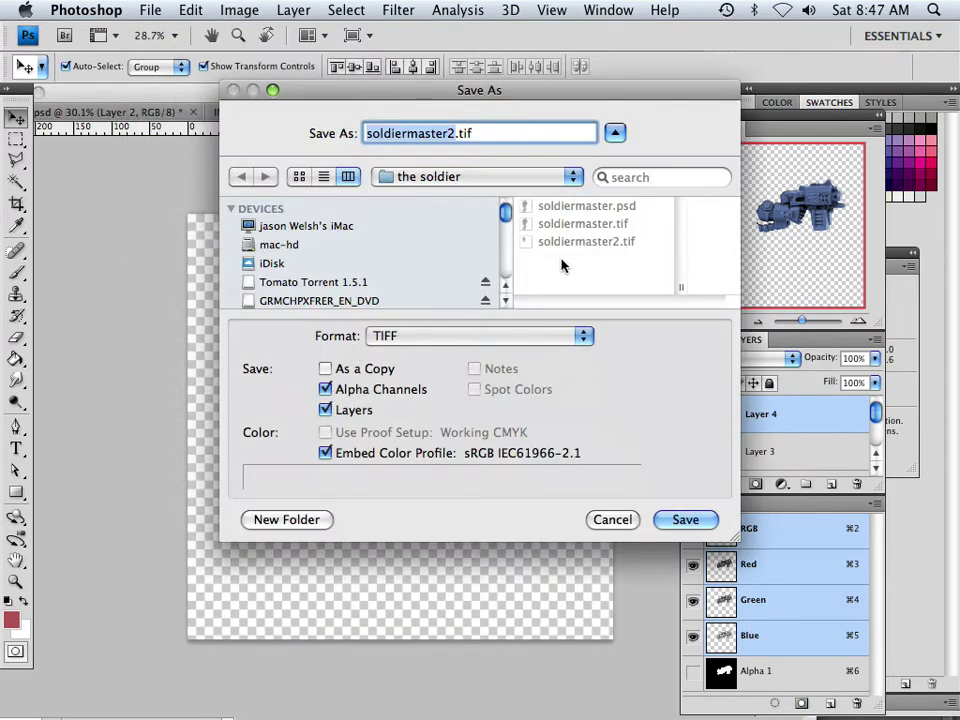
pyautogui.press('Right')
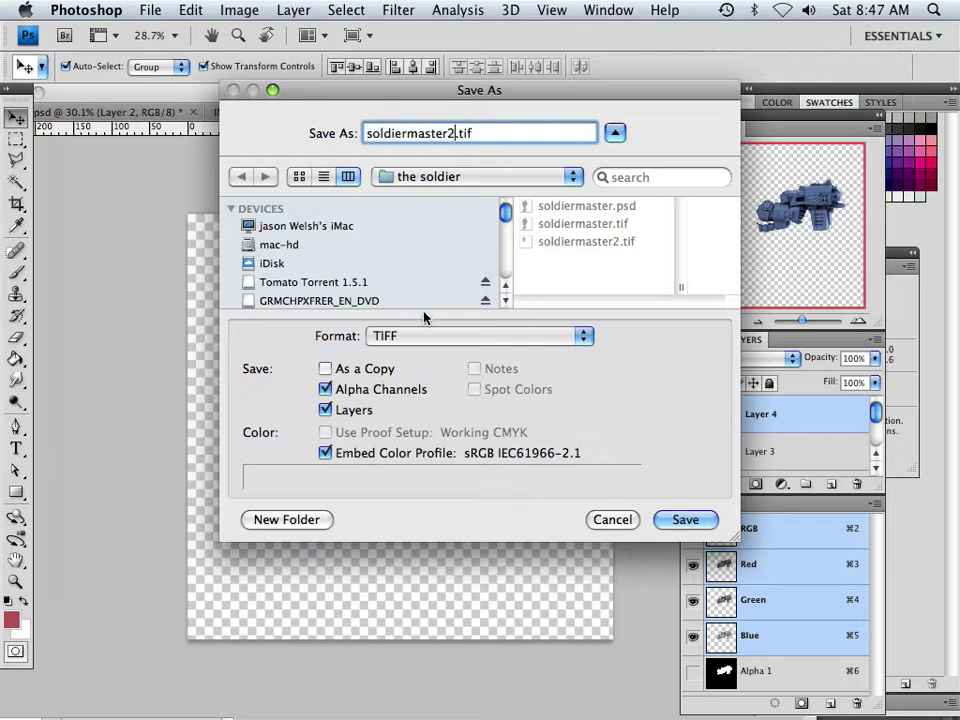
pyautogui.press('BackSpace')
pyautogui.write('3')
pyautogui.click(684, 520)
pyautogui.click(606, 141)
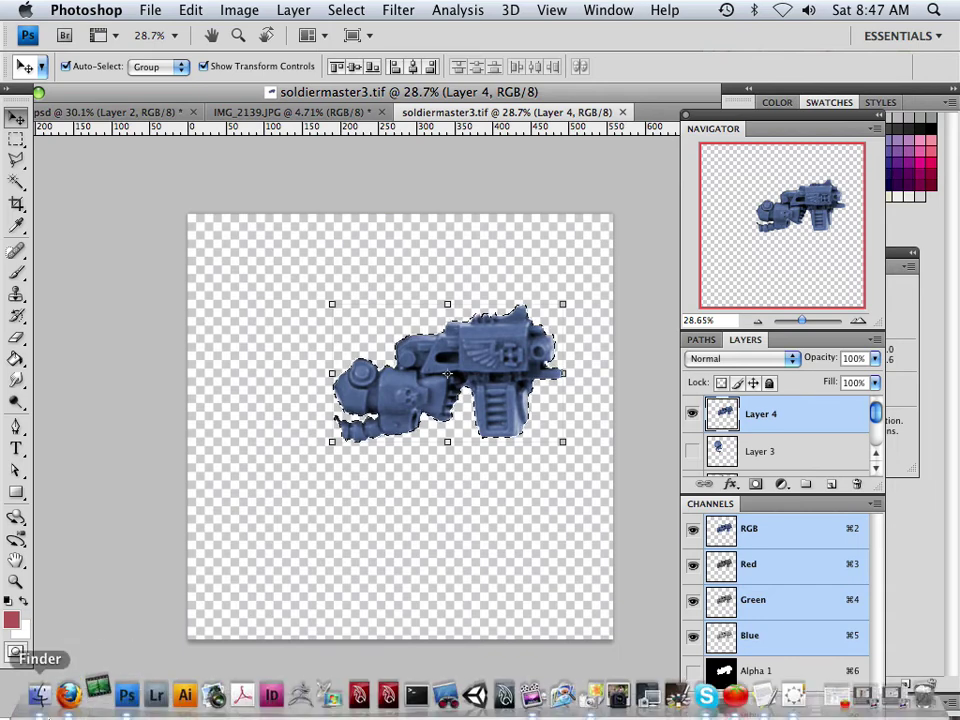
# Step: In Finder, view the Desktop and the sofortbuild dump folder's contents, then go back to Photoshop
pyautogui.click(42, 693)
pyautogui.scroll(-5, 141, 230)
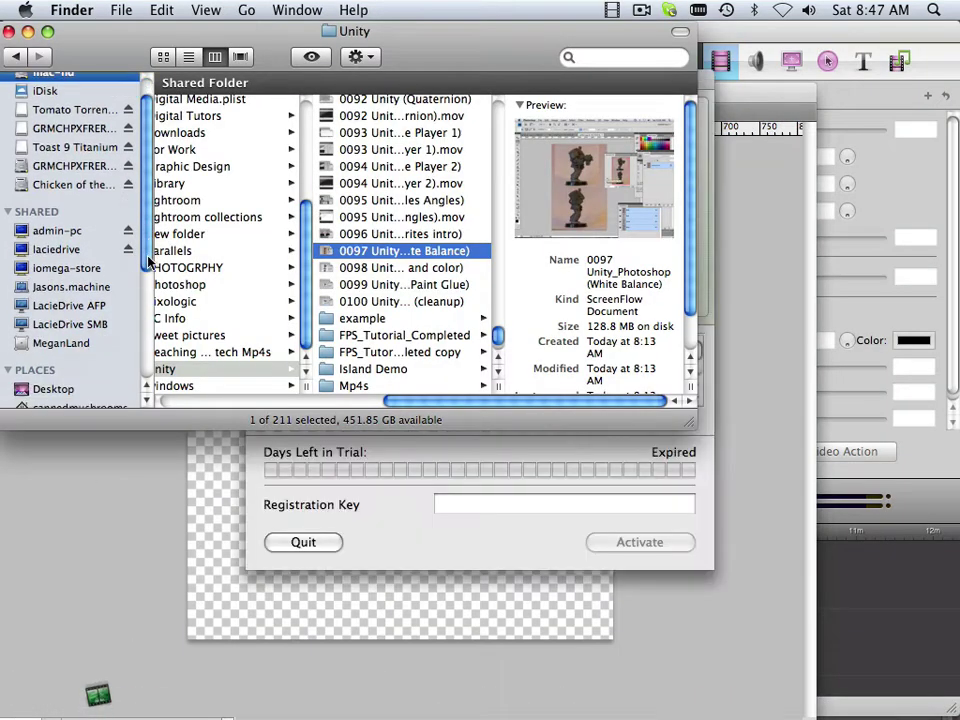
pyautogui.scroll(-2, 101, 287)
pyautogui.click(55, 239)
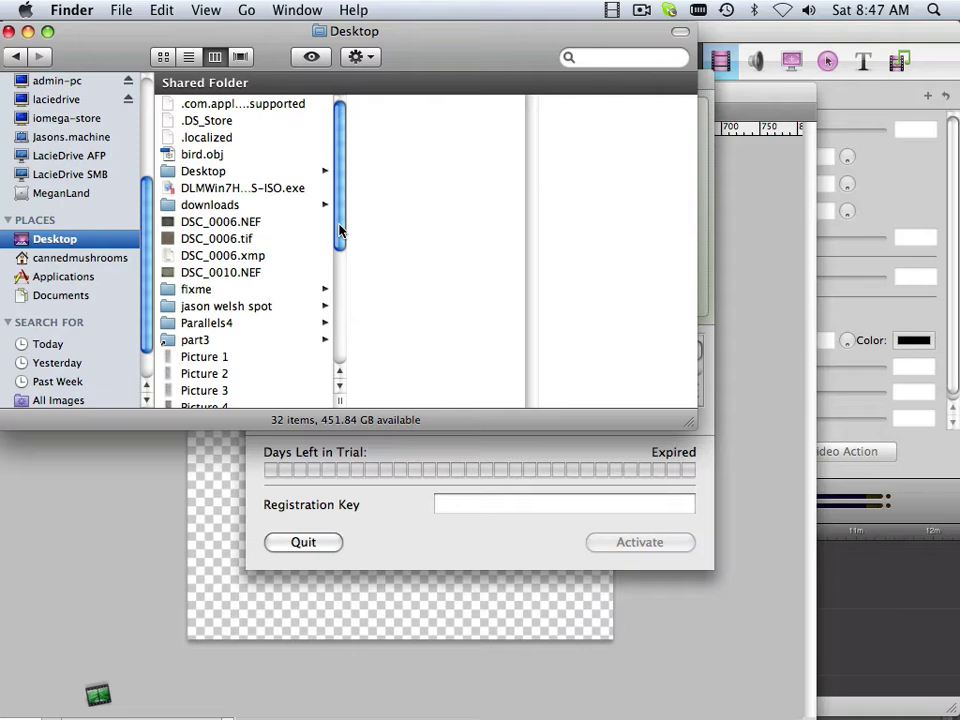
pyautogui.moveTo(333, 205); pyautogui.dragTo(343, 315)
pyautogui.click(232, 270)
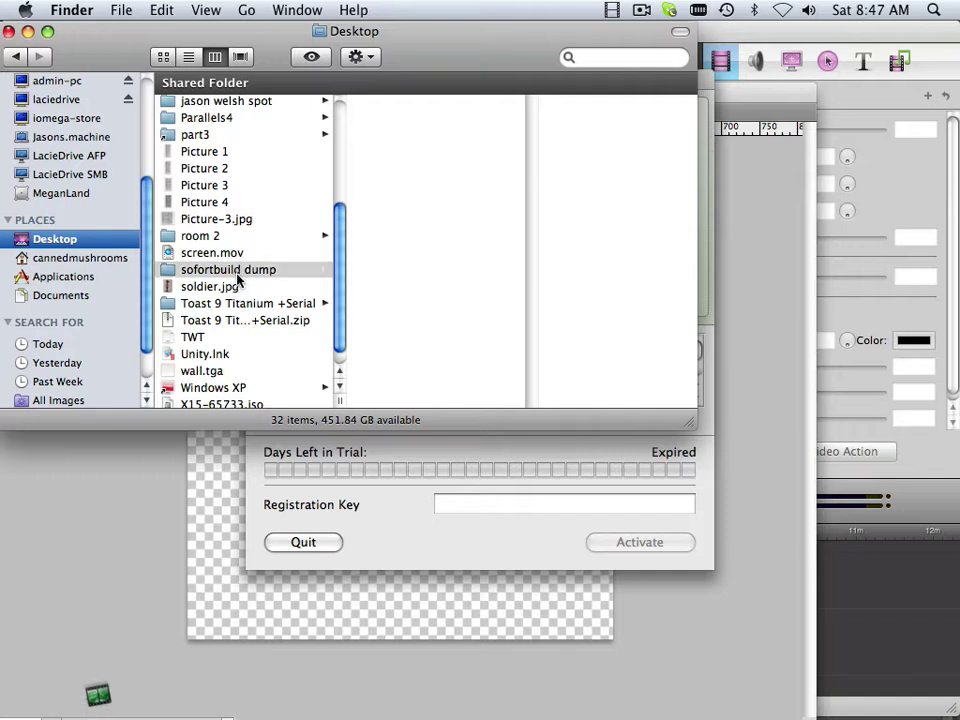
pyautogui.moveTo(338, 307); pyautogui.dragTo(332, 270)
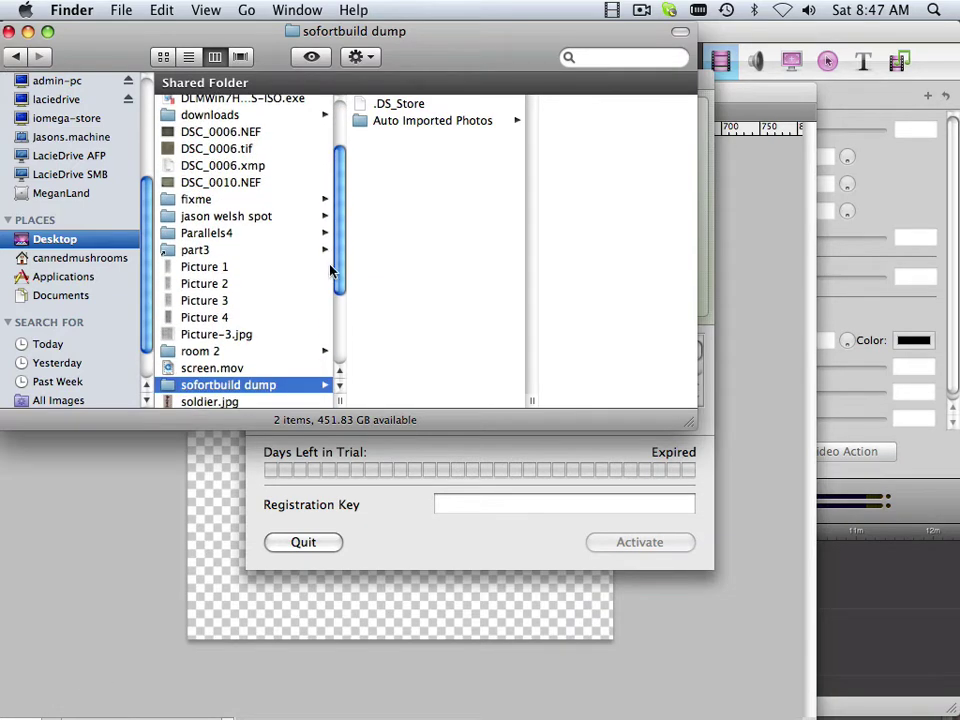
pyautogui.click(176, 534)
# Step: Start File > Save As, briefly check the Finder window, then return to the dialog
pyautogui.click(150, 10)
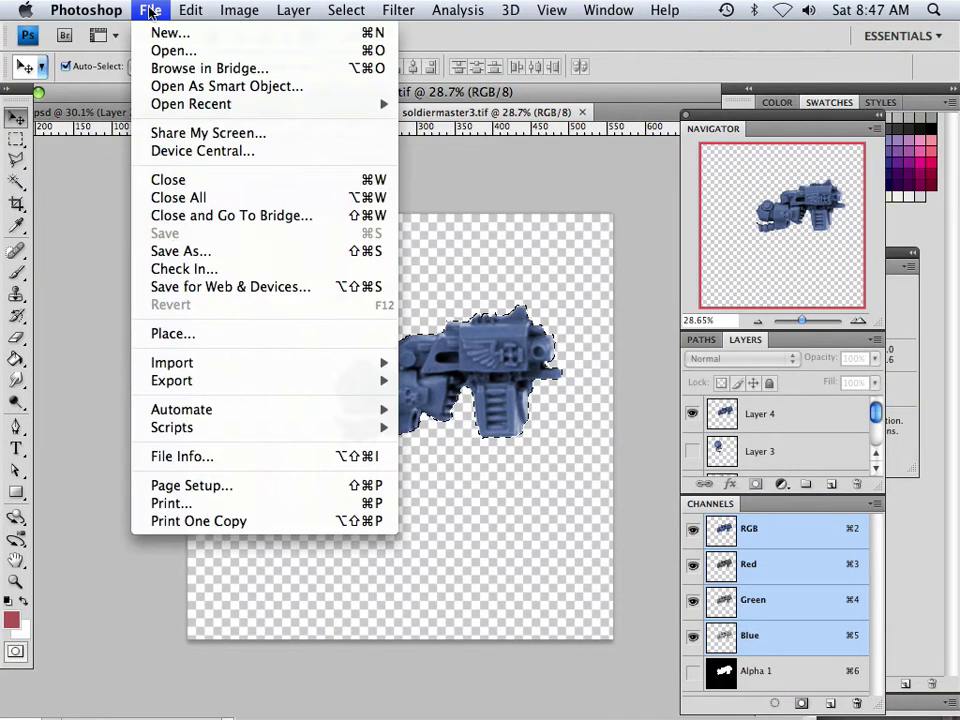
pyautogui.click(181, 251)
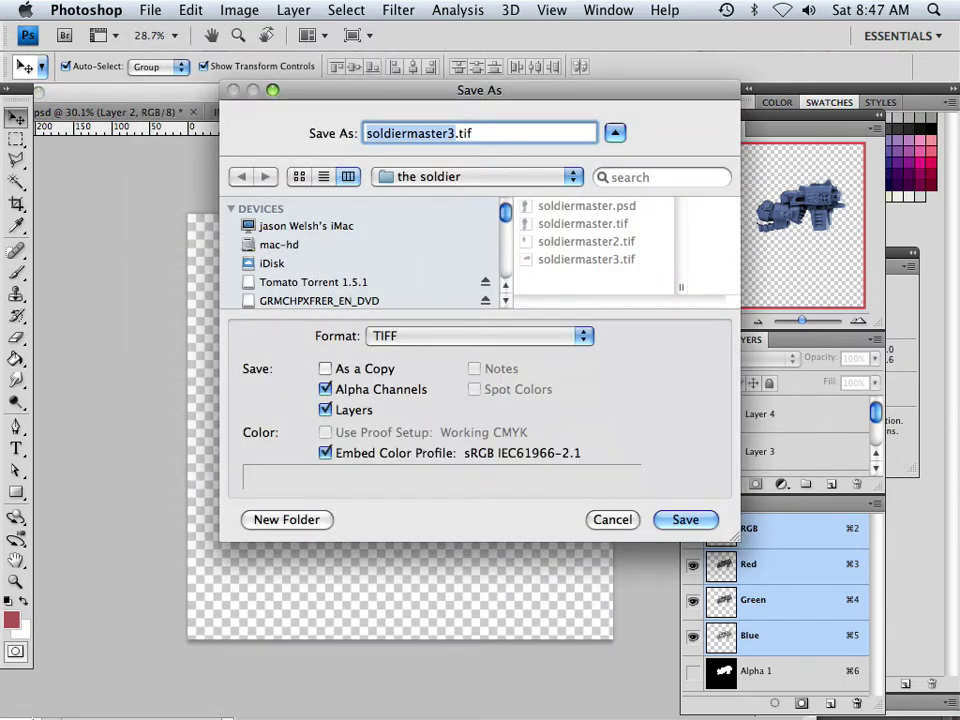
pyautogui.click(40, 700)
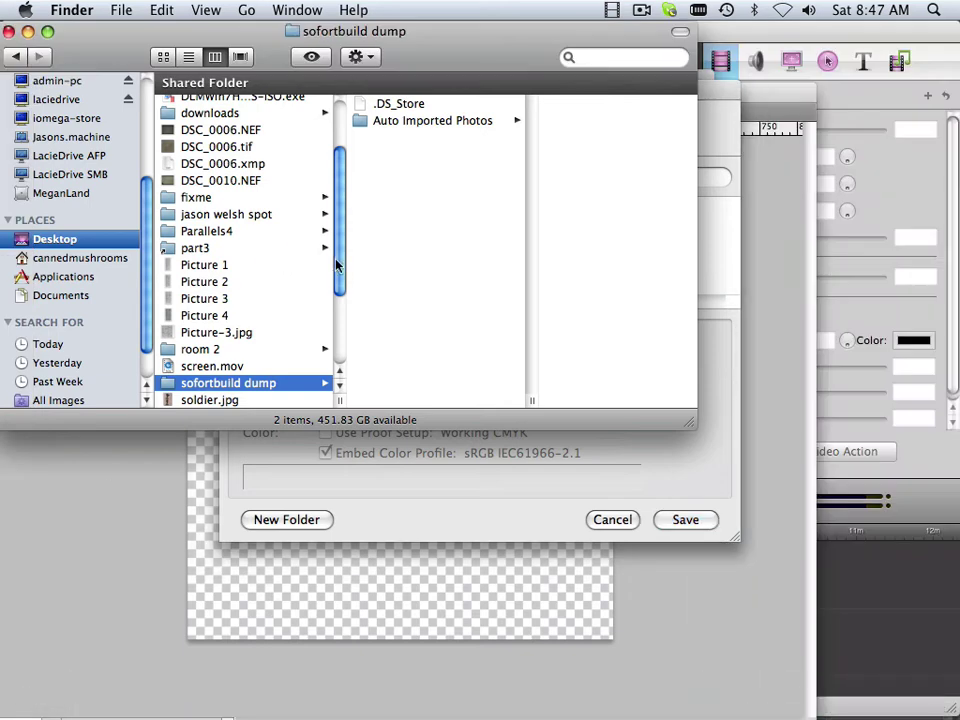
pyautogui.moveTo(341, 267); pyautogui.dragTo(348, 205)
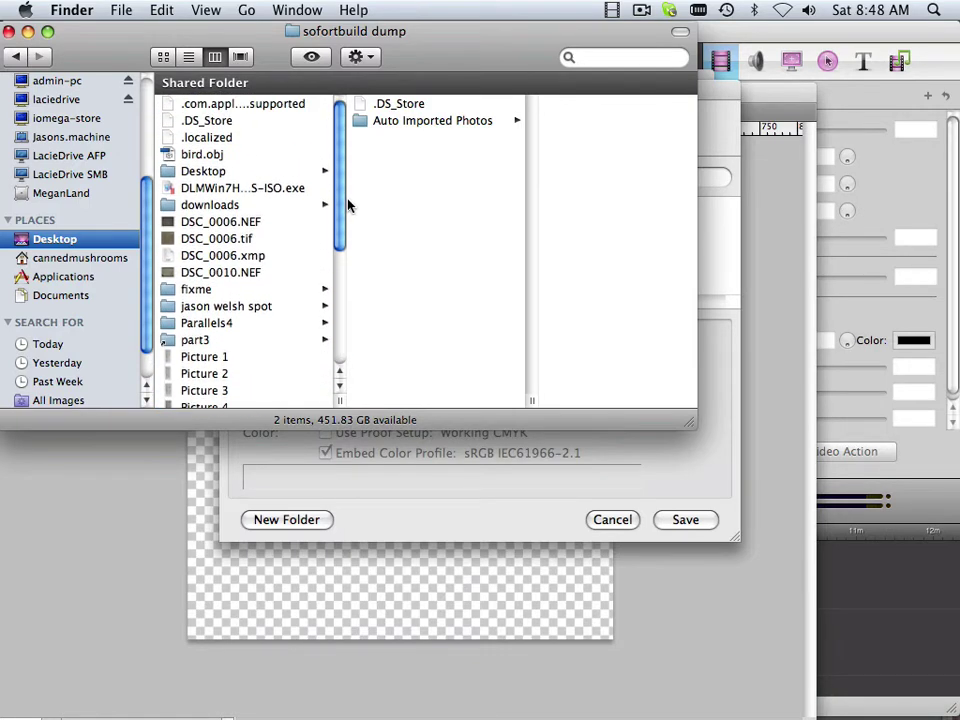
pyautogui.click(388, 510)
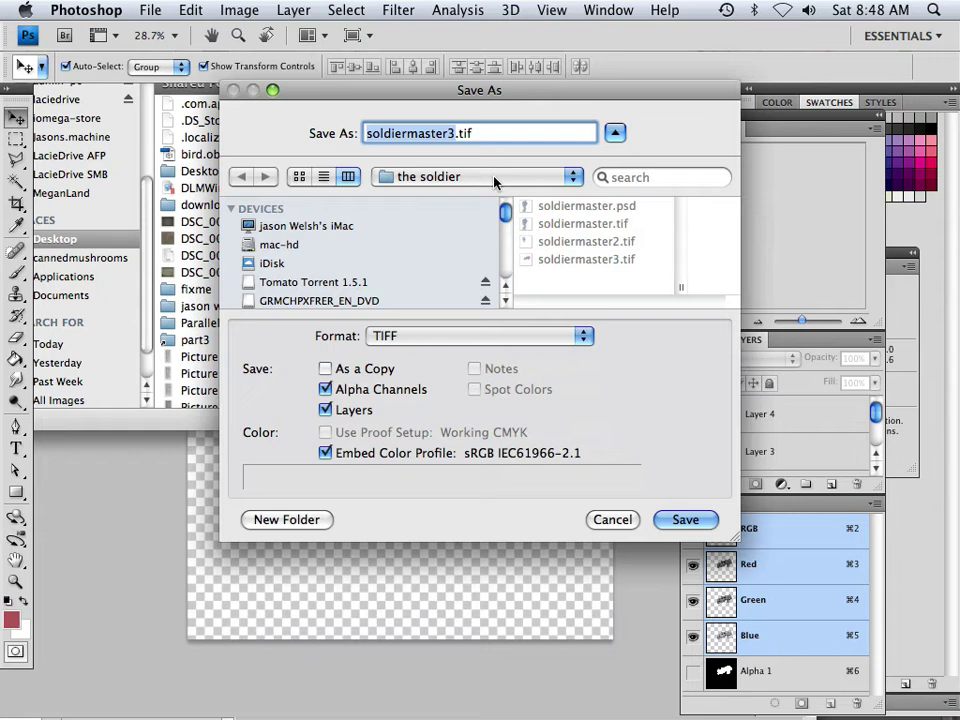
# Step: Set the Save As location to the Desktop, then to 'the soldier' folder
pyautogui.click(494, 178)
pyautogui.click(451, 213)
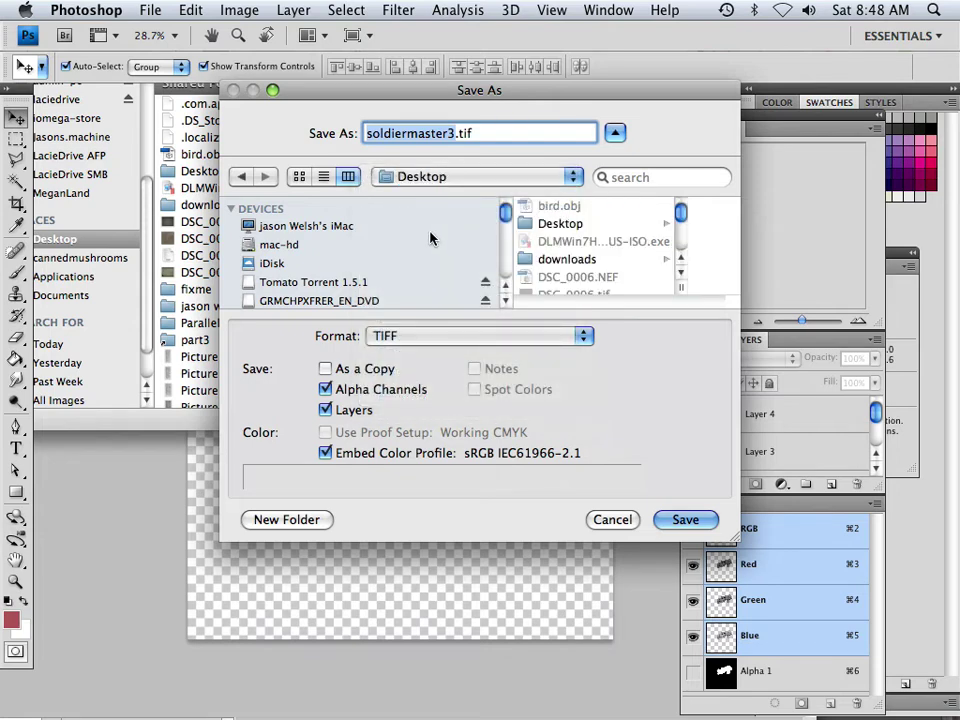
pyautogui.moveTo(681, 209); pyautogui.dragTo(684, 253)
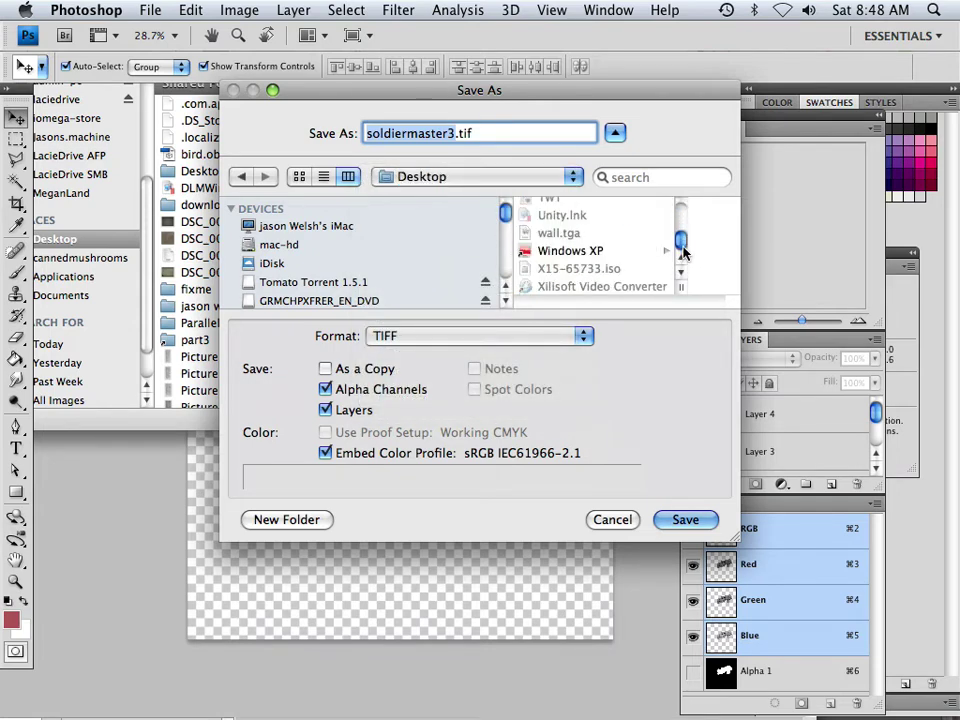
pyautogui.click(570, 177)
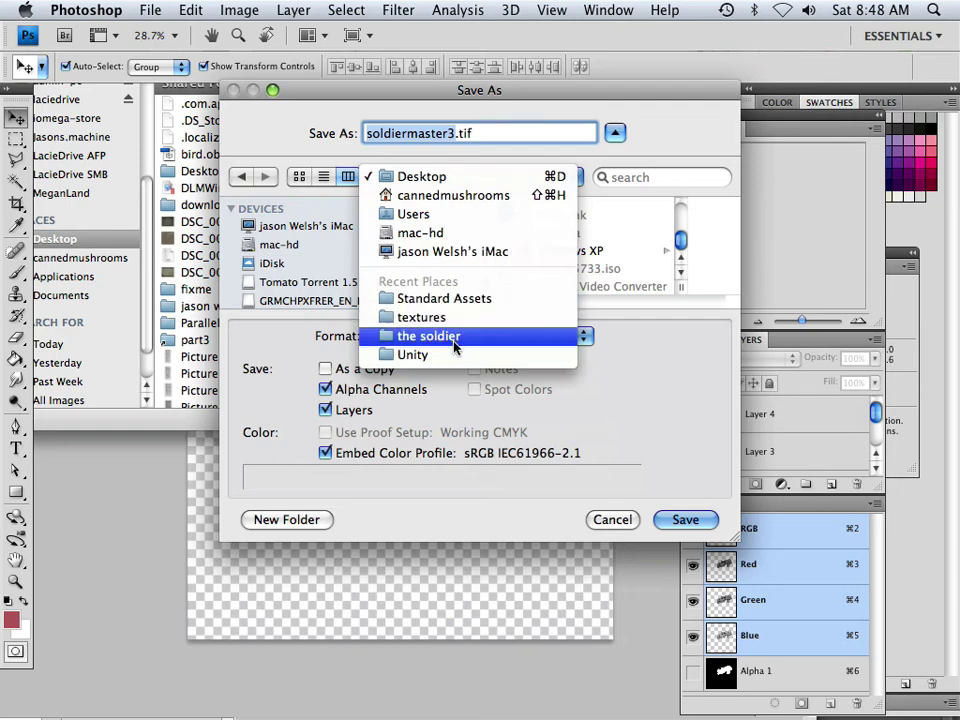
pyautogui.click(471, 341)
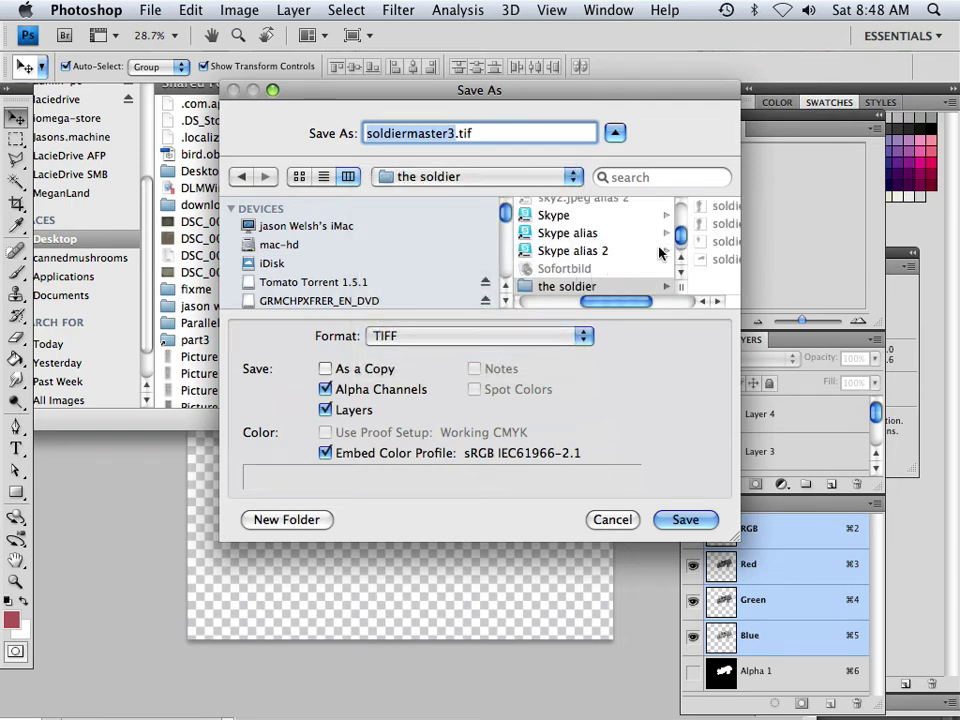
# Step: Browse the soldier folder, switch the location back to Desktop, and cancel without saving
pyautogui.moveTo(627, 306)
pyautogui.mouseDown()
pyautogui.moveTo(650, 303)
pyautogui.moveTo(621, 317)
pyautogui.moveTo(664, 321)
pyautogui.moveTo(633, 321)
pyautogui.moveTo(641, 307)
pyautogui.mouseUp()
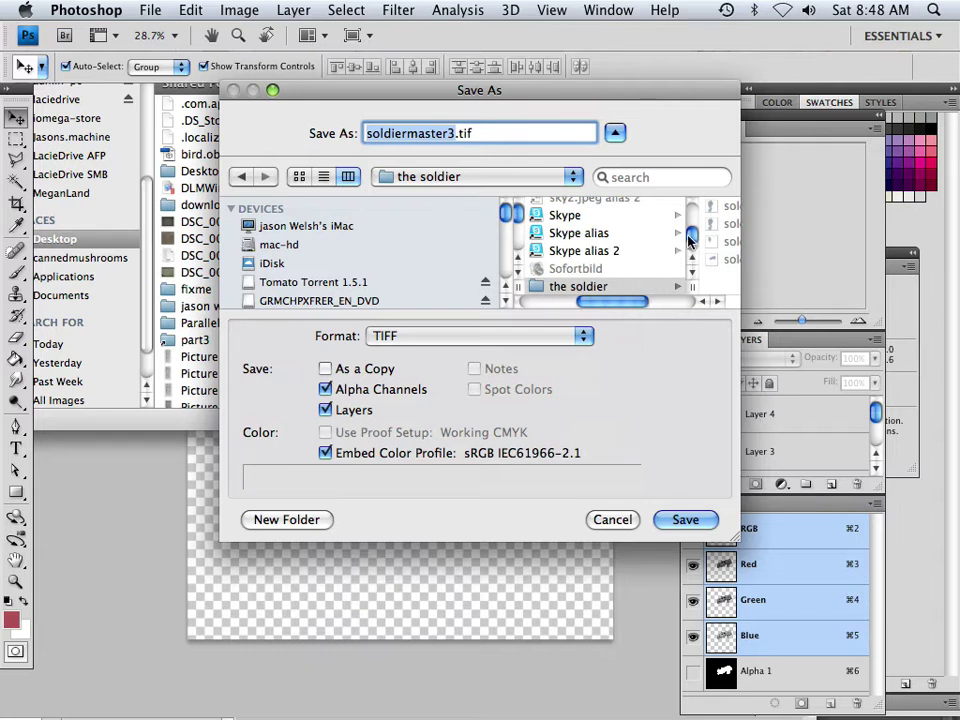
pyautogui.moveTo(689, 240); pyautogui.dragTo(691, 215)
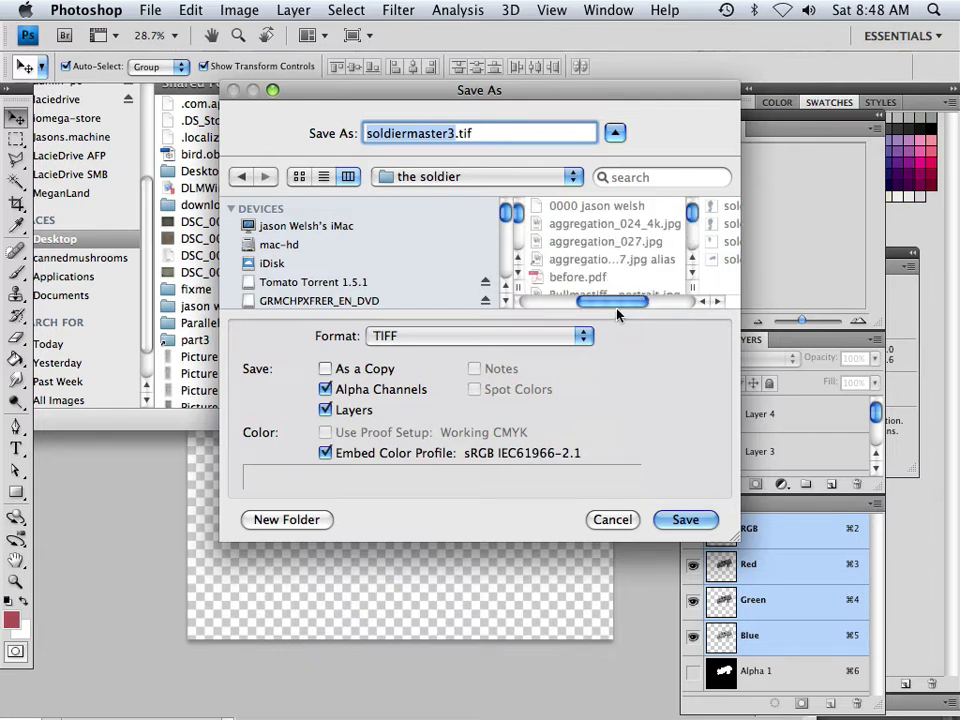
pyautogui.moveTo(604, 309); pyautogui.dragTo(532, 304)
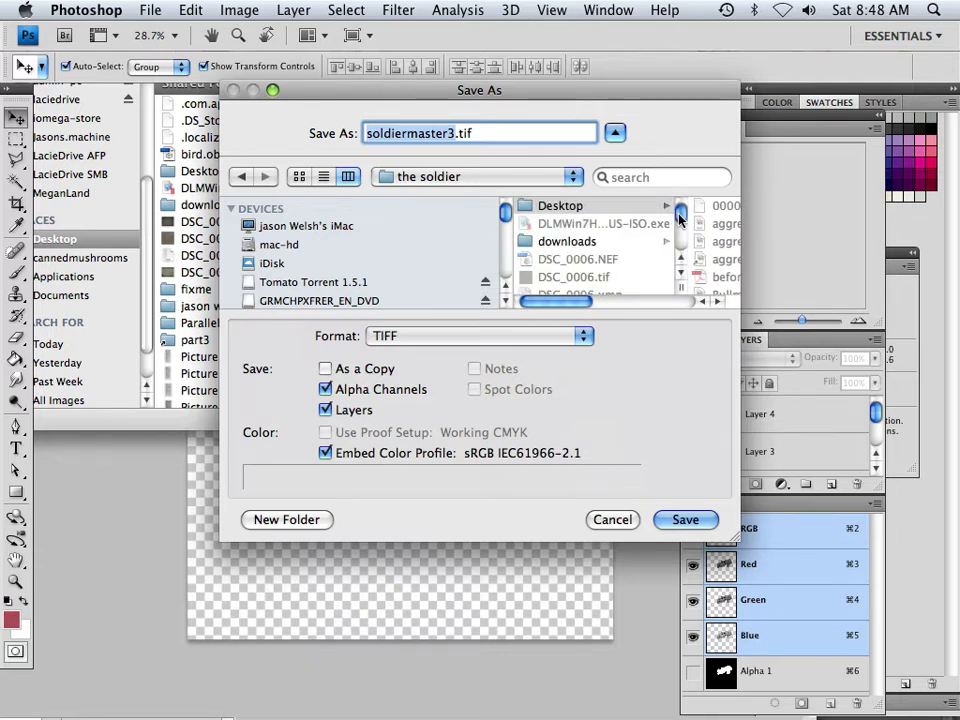
pyautogui.moveTo(679, 218); pyautogui.dragTo(678, 247)
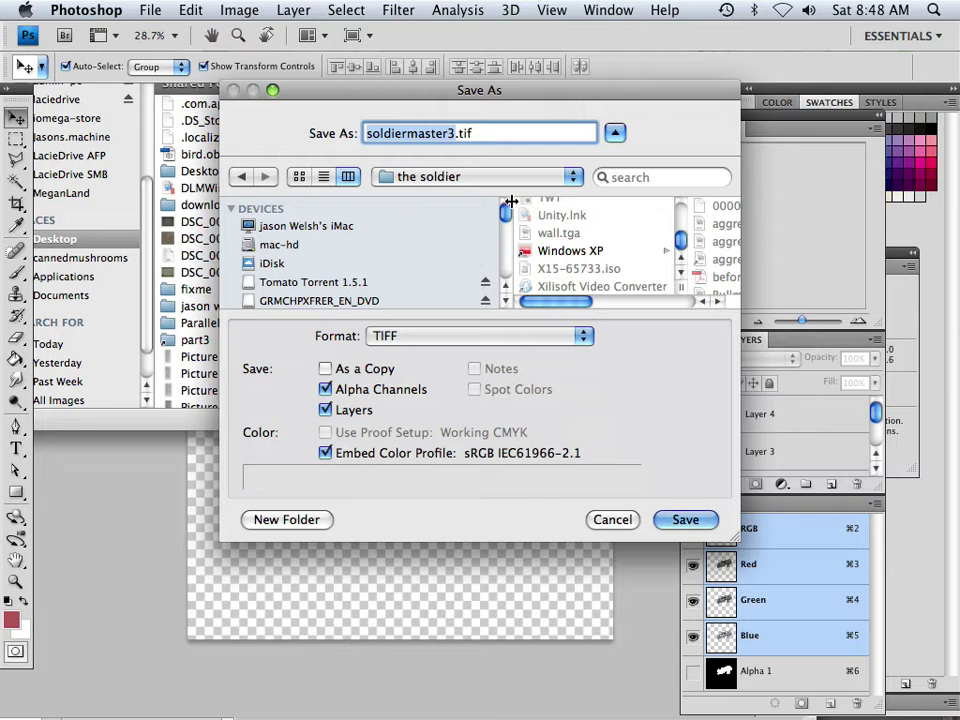
pyautogui.moveTo(507, 218); pyautogui.dragTo(500, 276)
pyautogui.moveTo(680, 242); pyautogui.dragTo(680, 214)
pyautogui.click(570, 206)
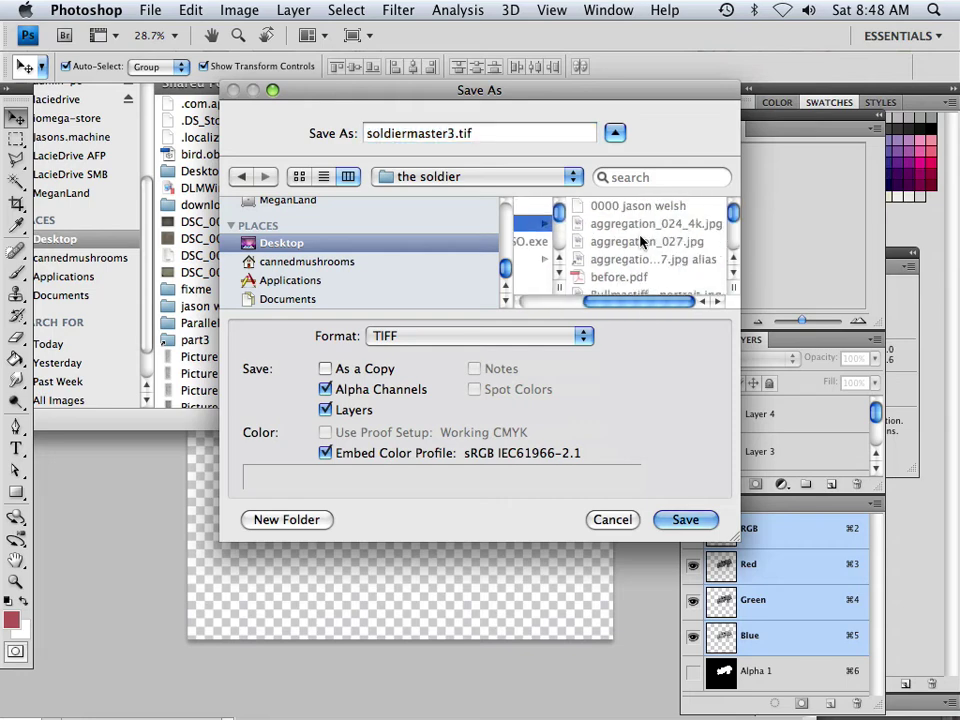
pyautogui.click(612, 521)
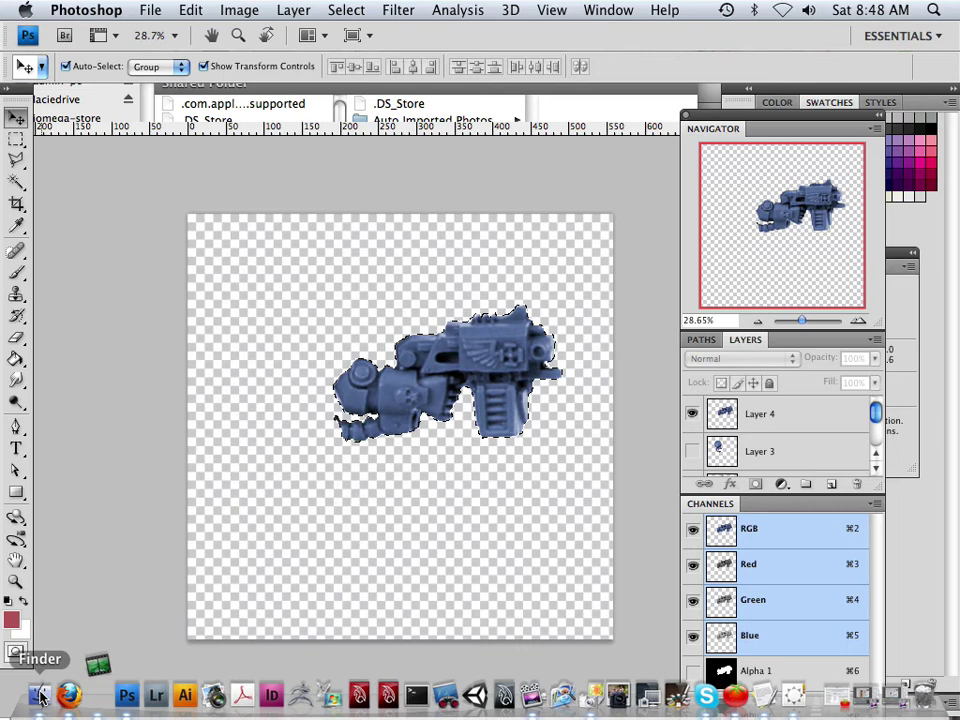
# Step: In Finder, open the Desktop and then 'the soldier' folder
pyautogui.click(28, 697)
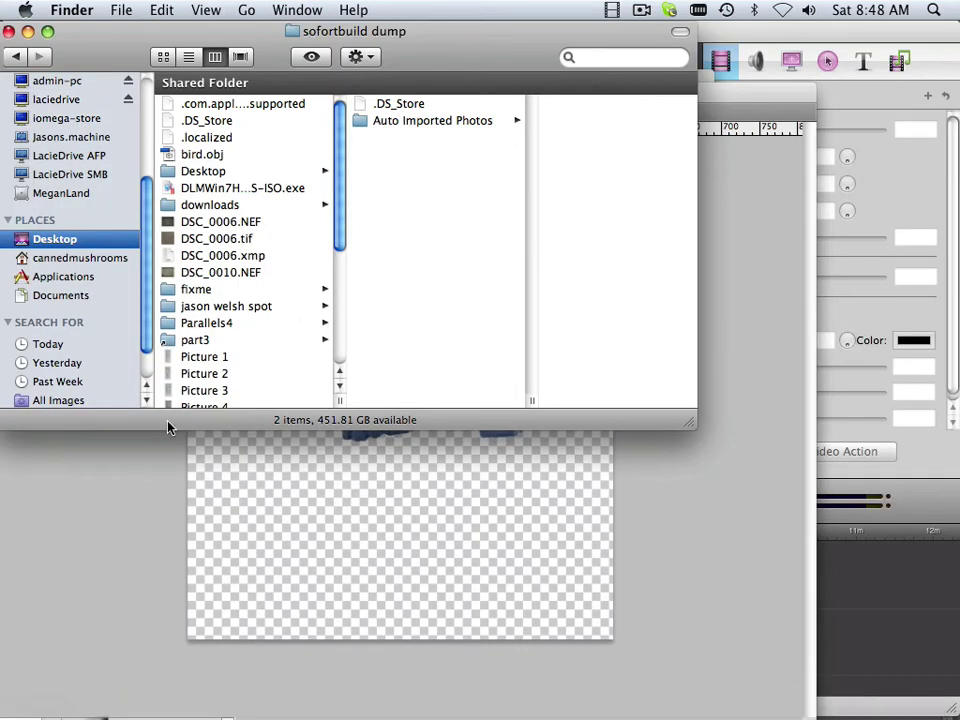
pyautogui.click(250, 172)
pyautogui.scroll(-1, 533, 170)
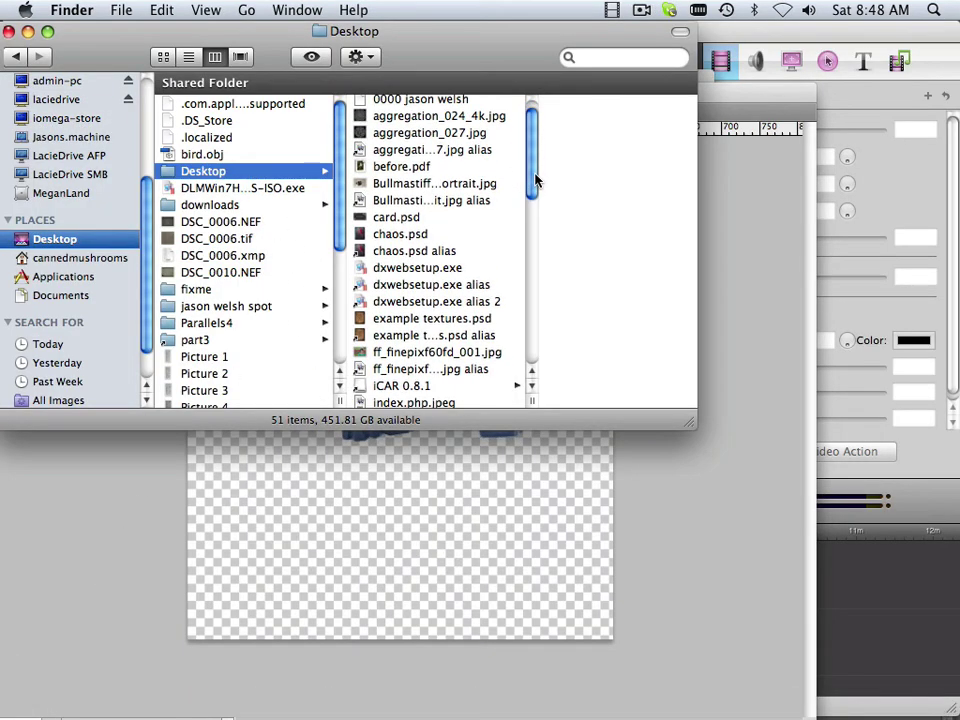
pyautogui.moveTo(535, 180); pyautogui.dragTo(533, 343)
pyautogui.click(452, 312)
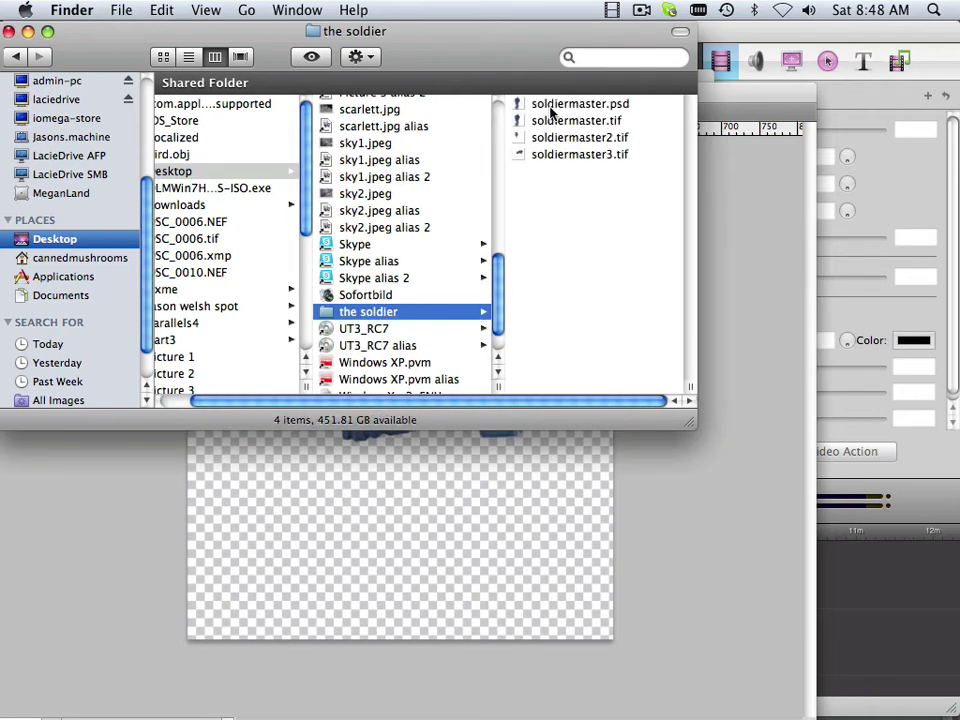
# Step: Rename soldiermaster.tif to soldiermaster.1tif
pyautogui.click(549, 121)
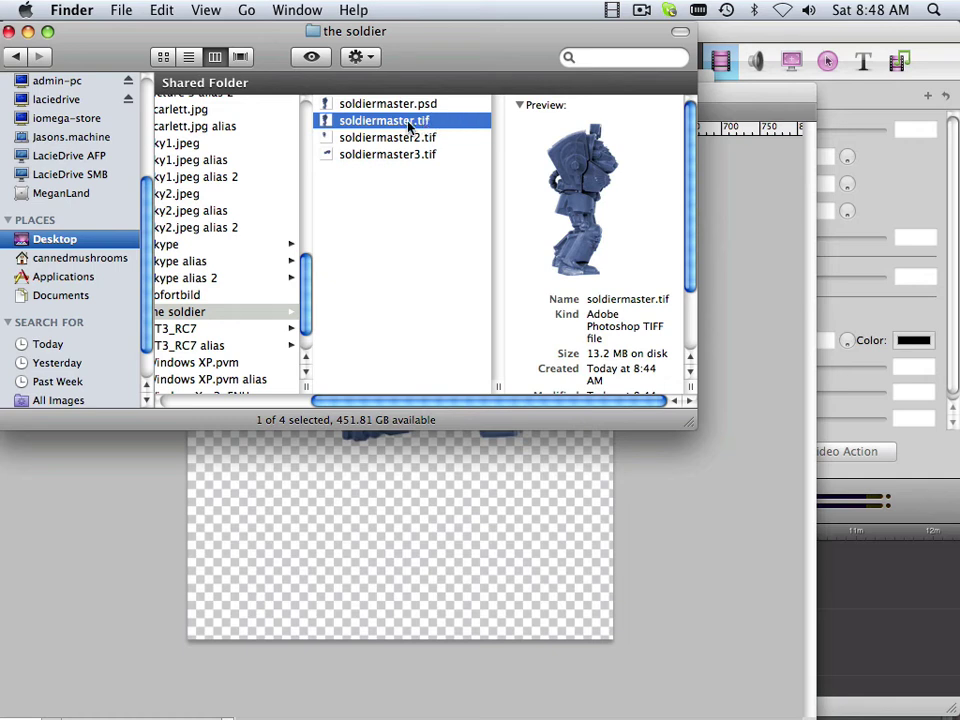
pyautogui.click(407, 121)
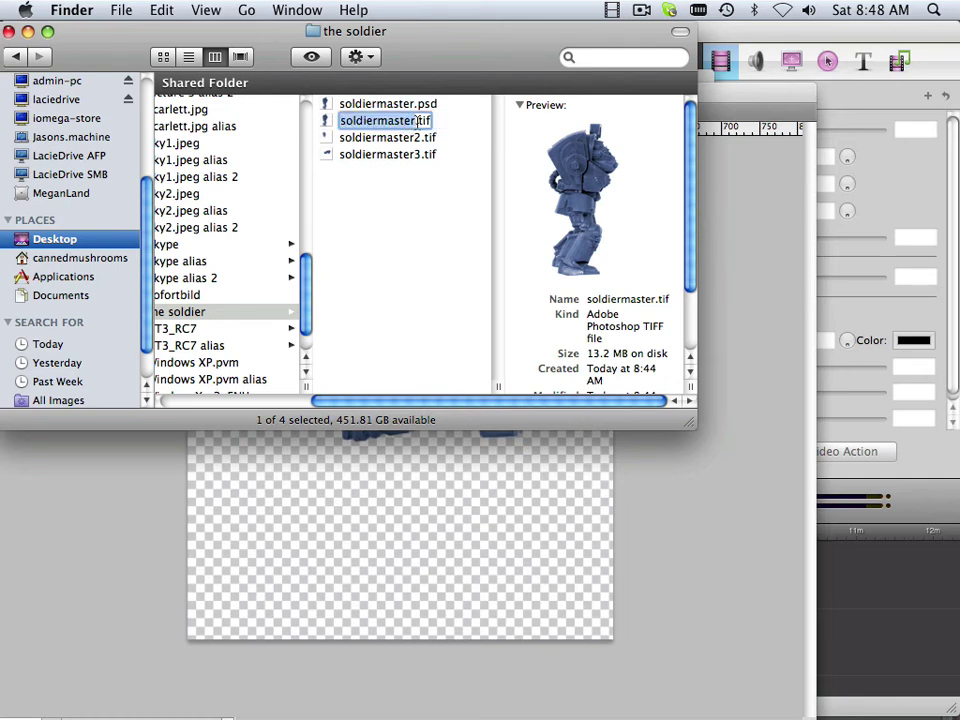
pyautogui.click(417, 121)
pyautogui.write('1')
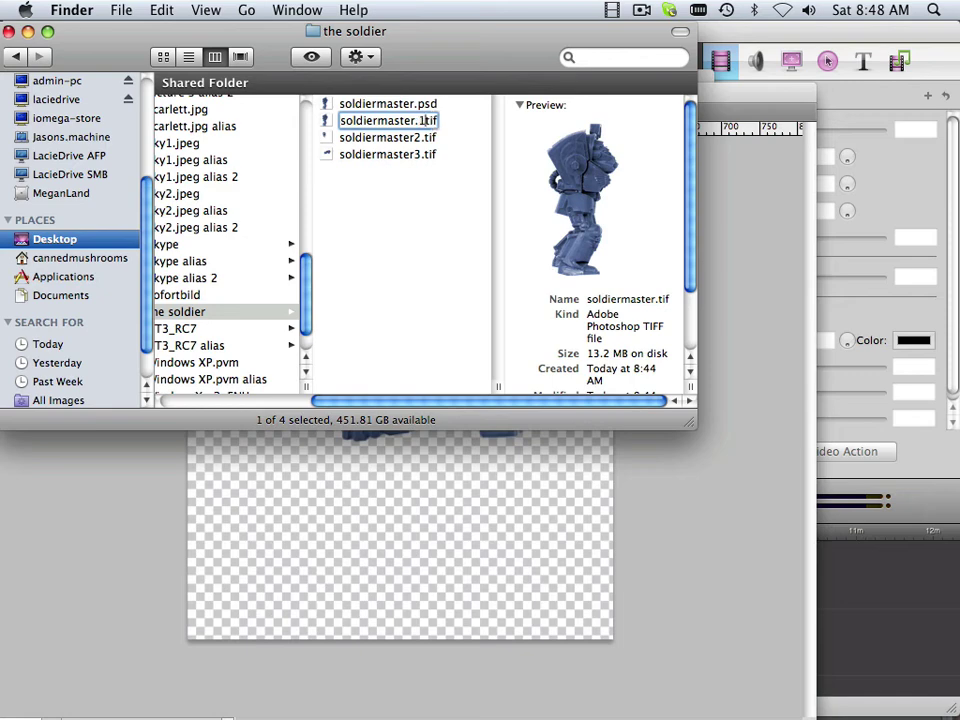
pyautogui.click(407, 195)
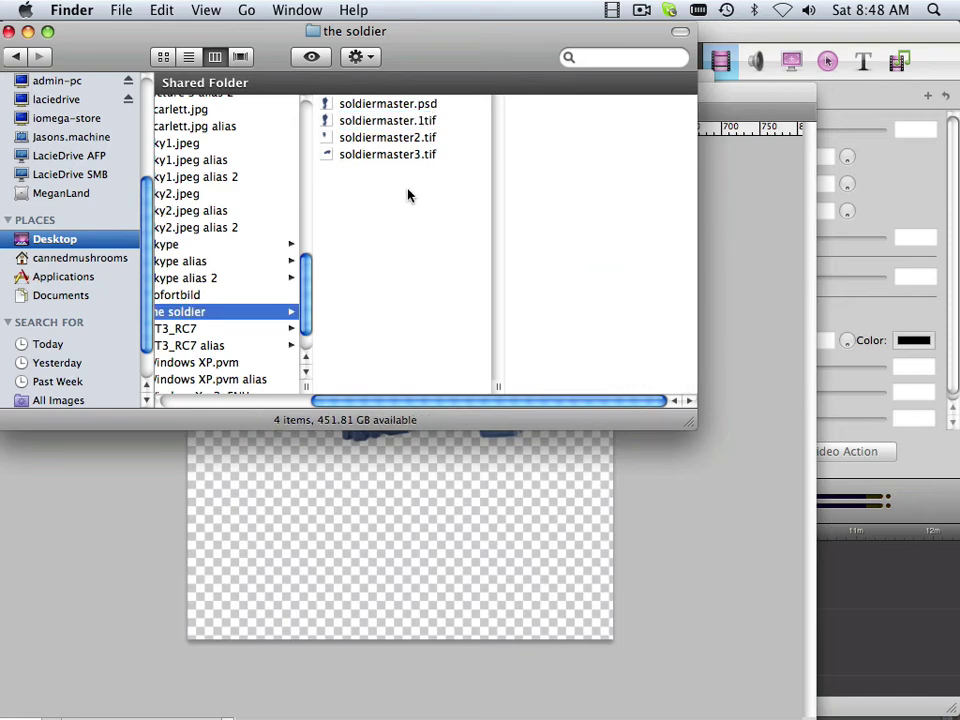
pyautogui.moveTo(415, 401); pyautogui.dragTo(257, 368)
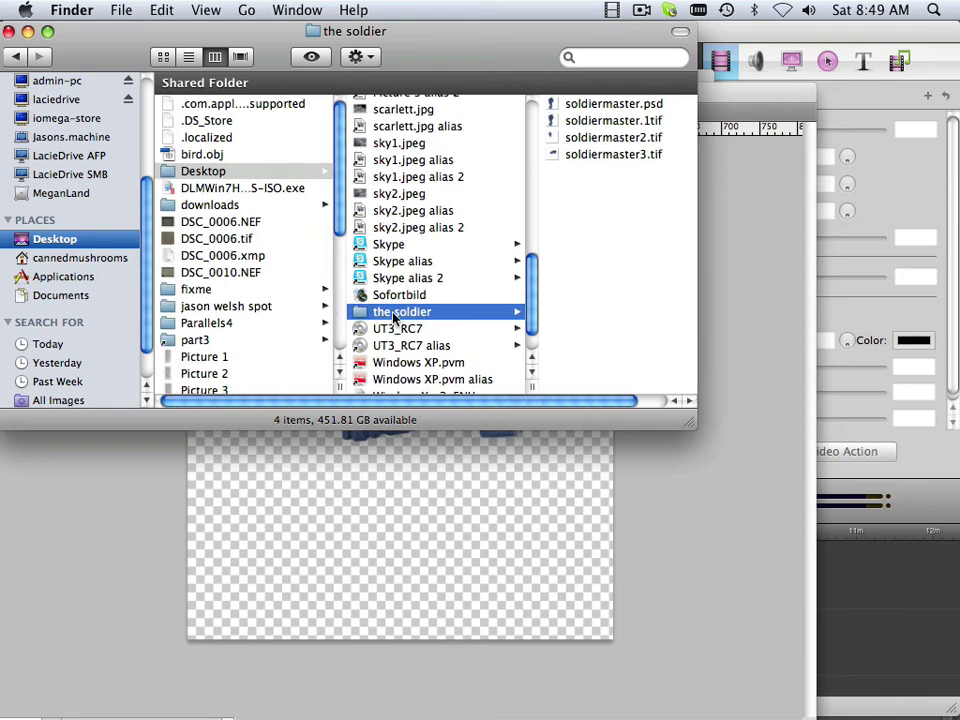
pyautogui.click(105, 241)
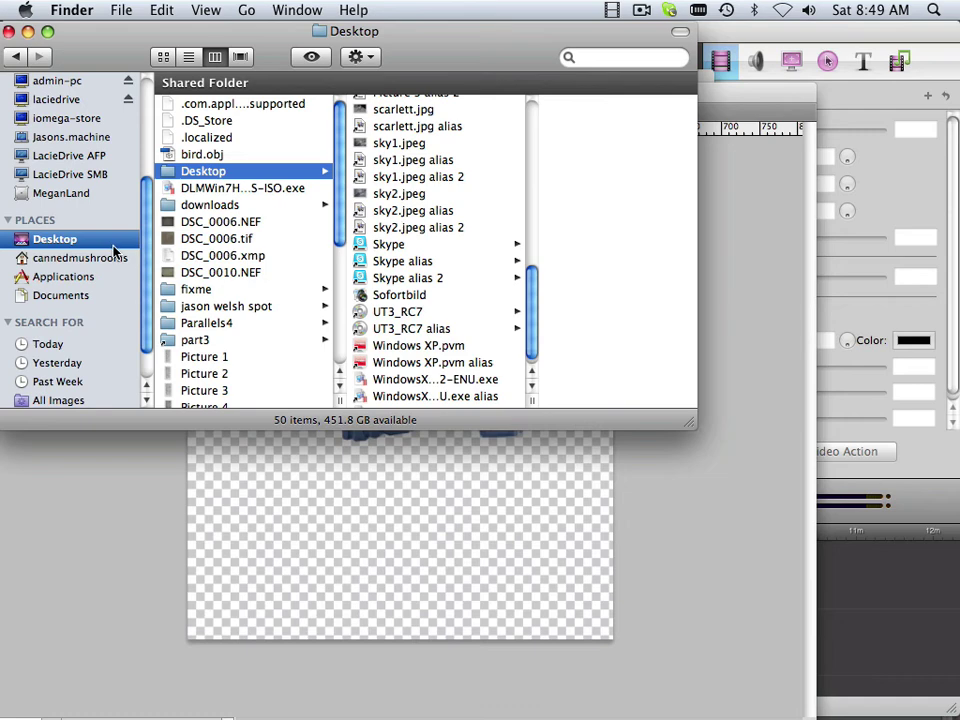
pyautogui.scroll(-4, 200, 265)
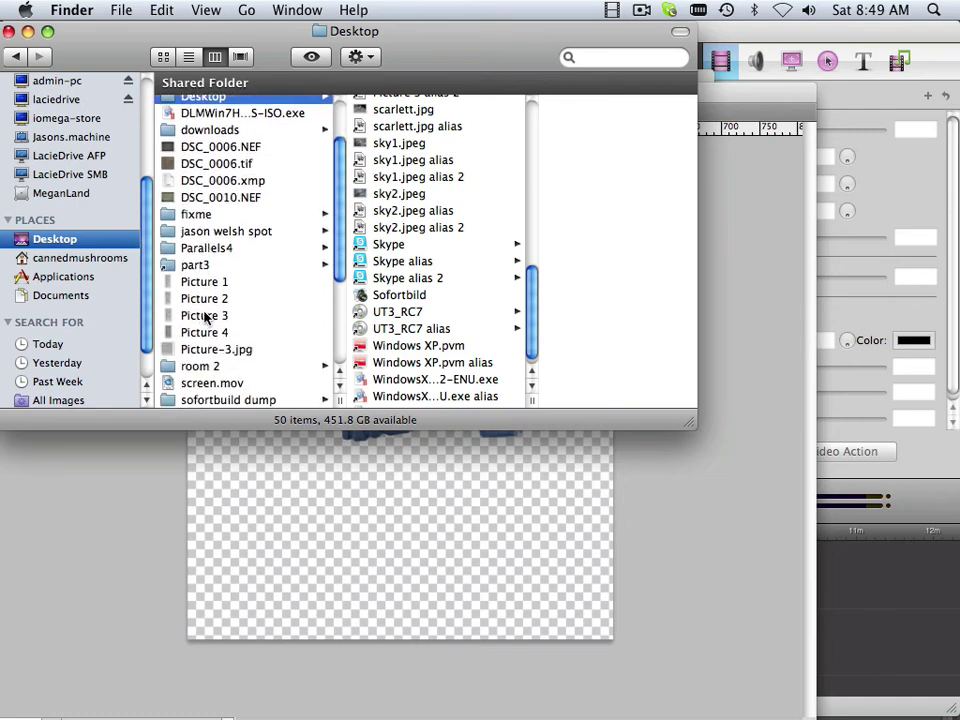
pyautogui.scroll(-6, 205, 317)
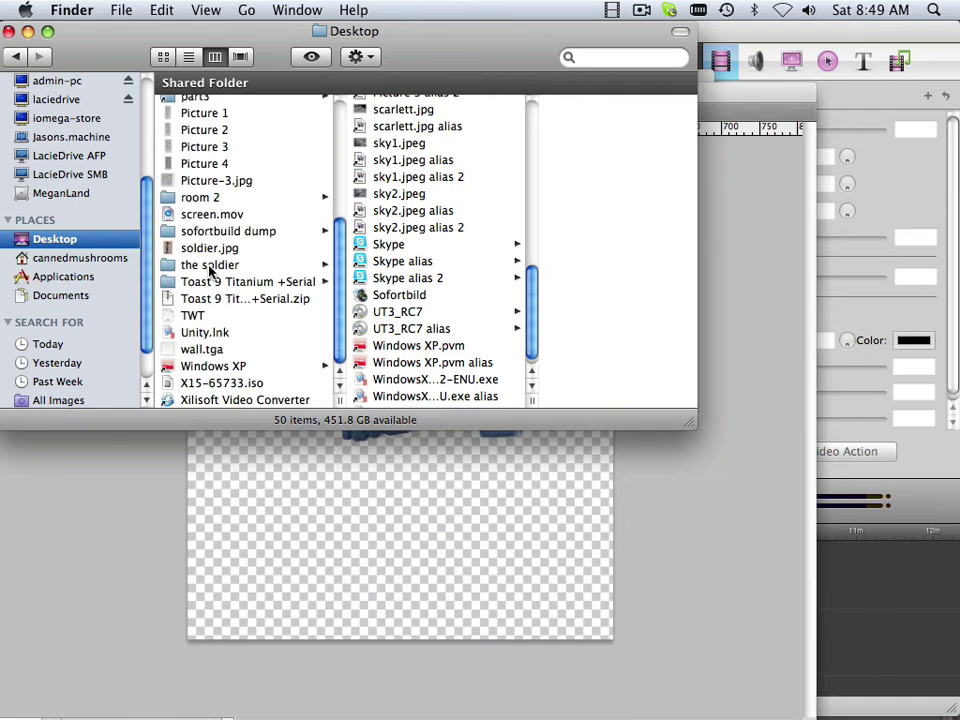
pyautogui.click(210, 266)
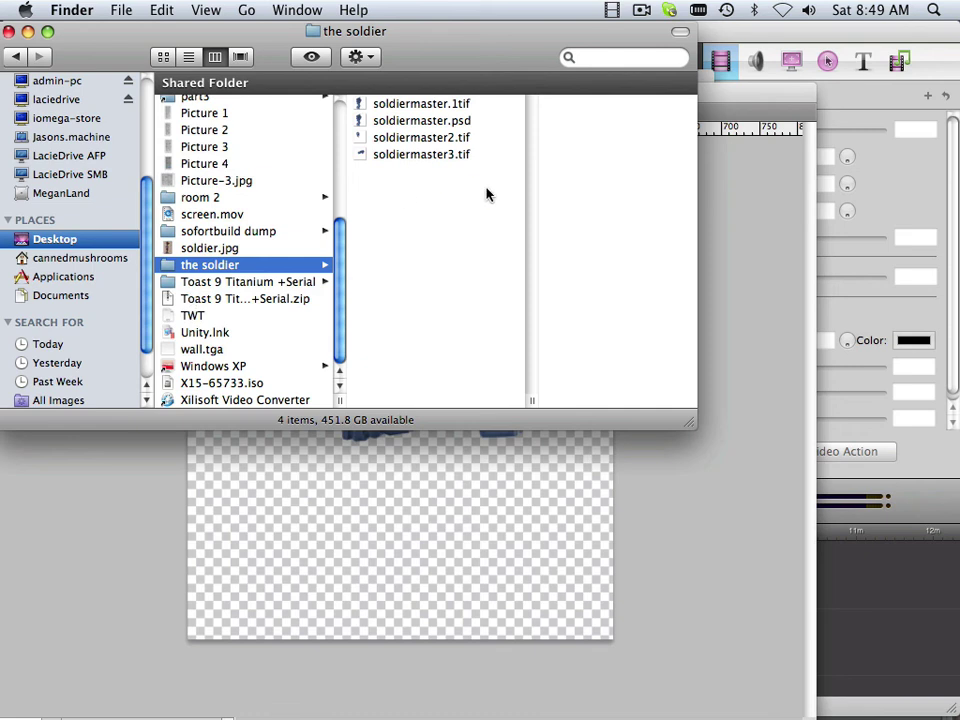
pyautogui.moveTo(488, 194); pyautogui.dragTo(377, 99)
pyautogui.click(439, 210)
pyautogui.click(439, 121)
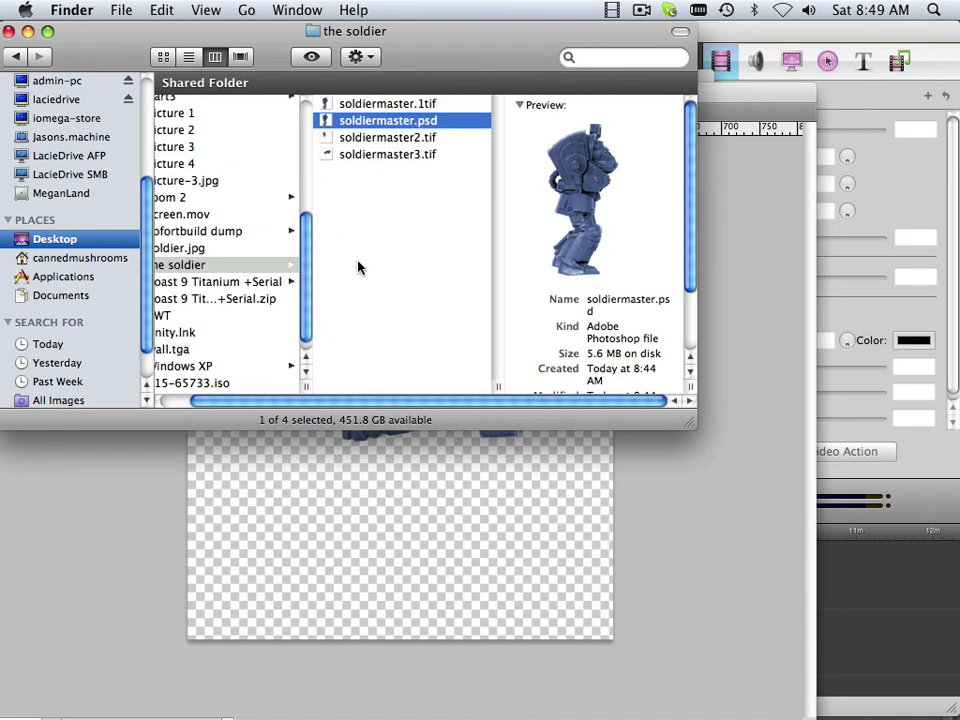
pyautogui.click(360, 267)
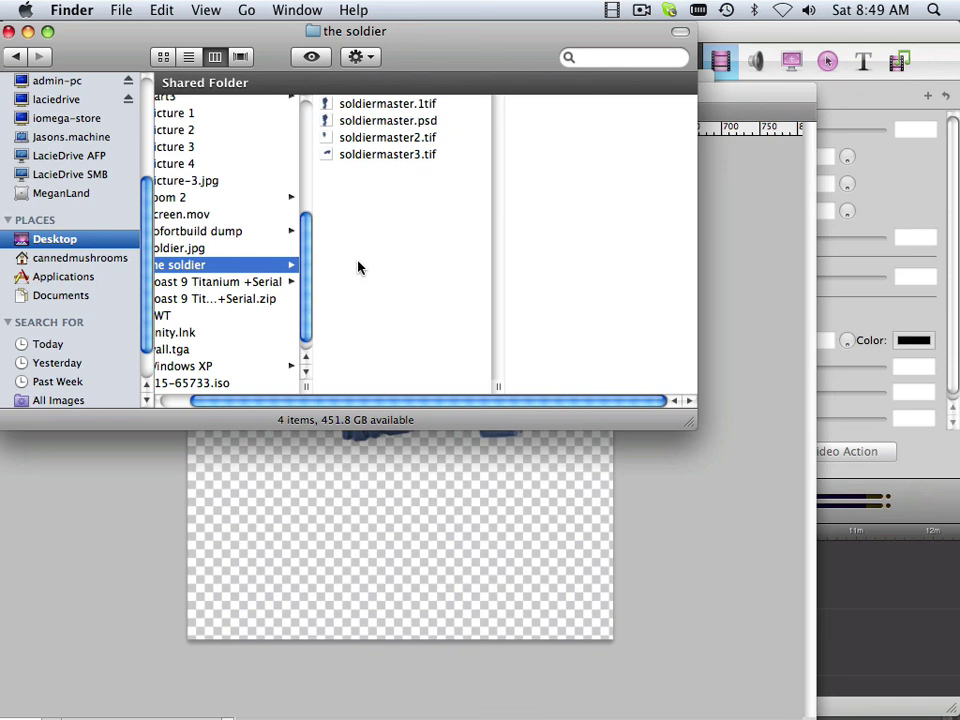